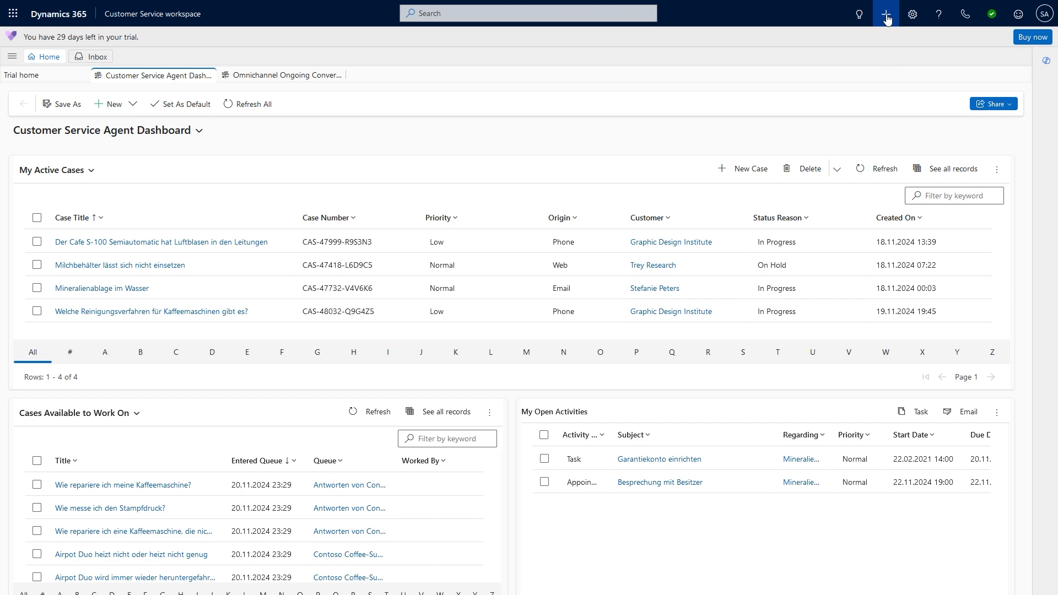
- Start a new account from the Quick Create menu in the top bar
{"action": "left_click", "coordinate": [886, 18]}
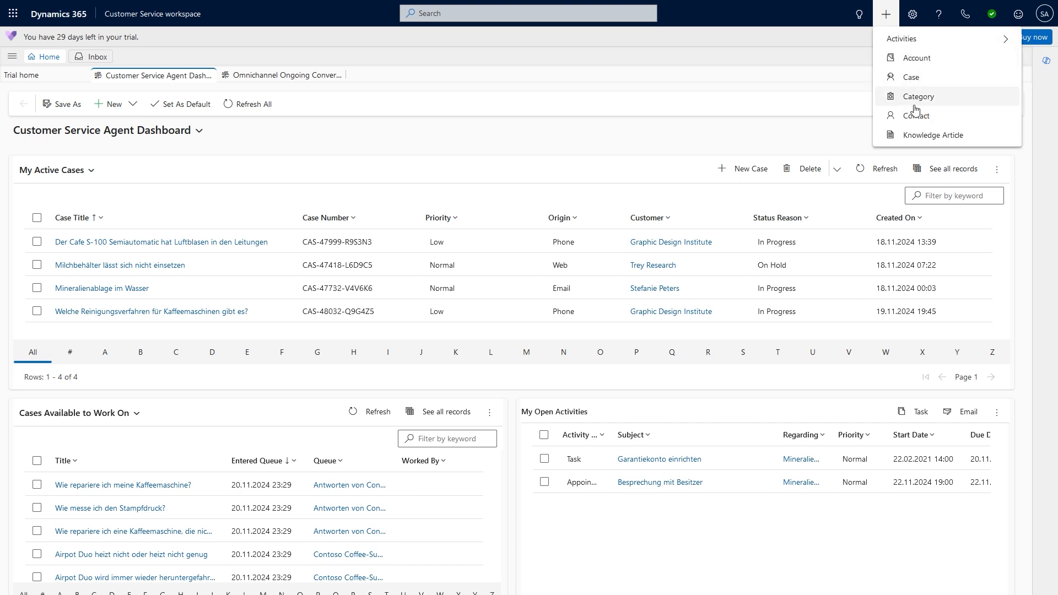
{"action": "left_click", "coordinate": [925, 60]}
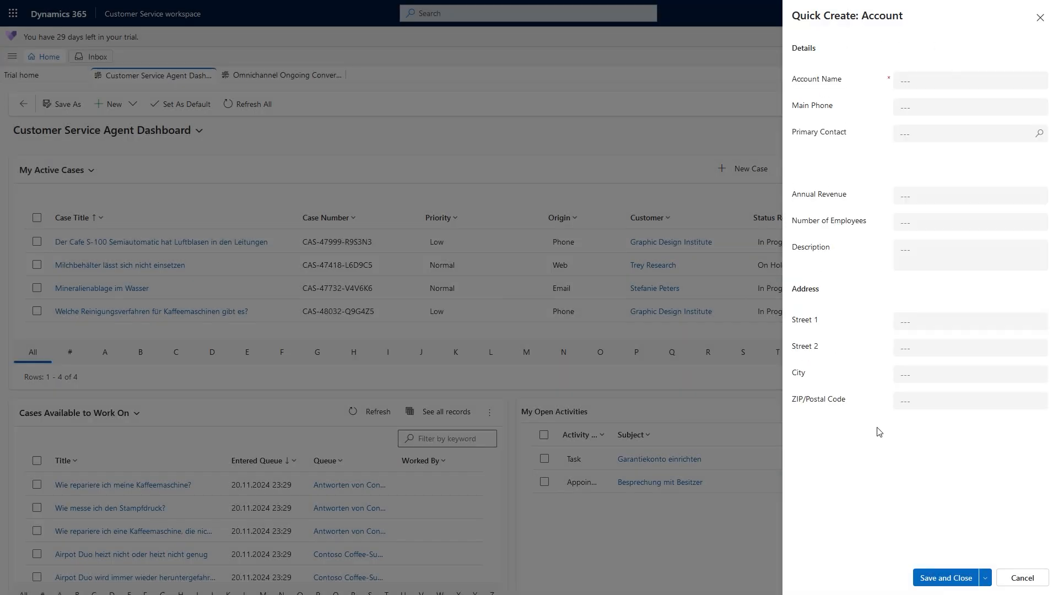
- Enter the account name Meine 1 Firma and its main phone number
{"action": "left_click", "coordinate": [918, 84]}
{"action": "type", "text": "Meine 1 Firma"}
{"action": "left_click", "coordinate": [909, 108]}
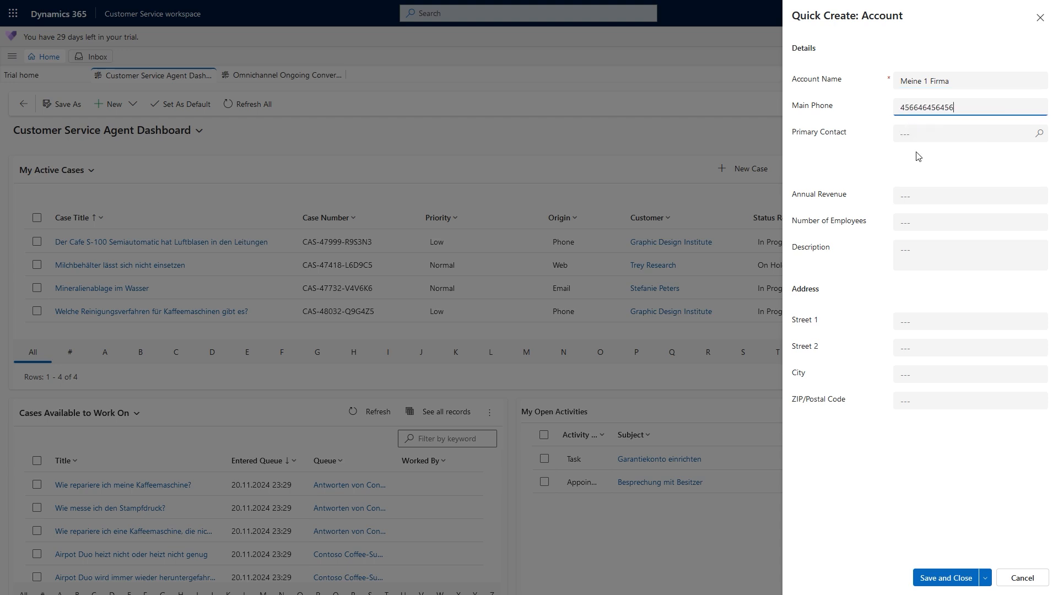
{"action": "left_click", "coordinate": [913, 134]}
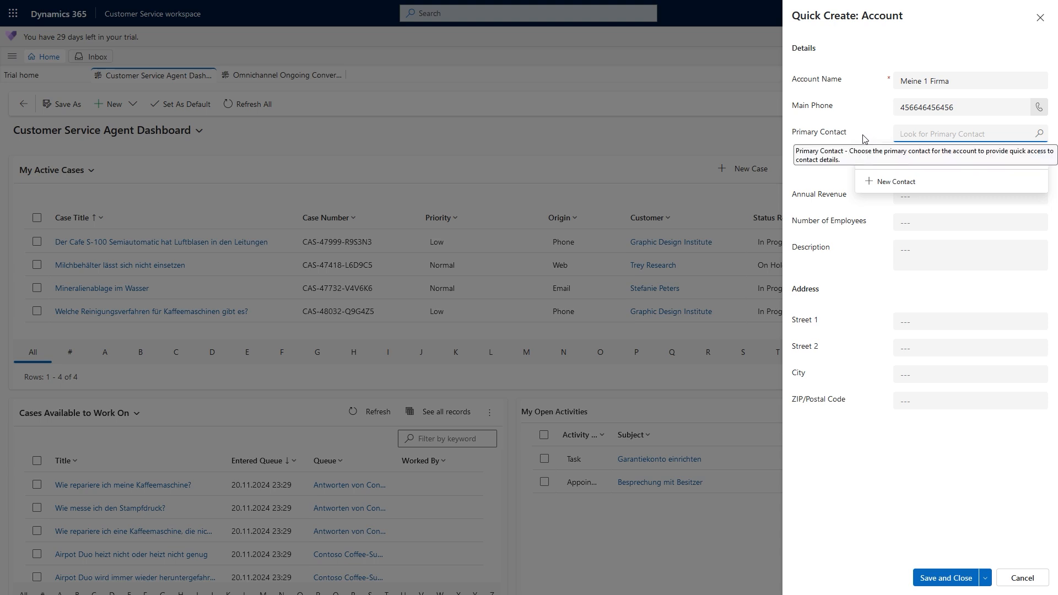
- Set annual revenue to 5.555,00 €, employees to 333, and add a description
{"action": "left_click", "coordinate": [913, 199]}
{"action": "type", "text": "5555"}
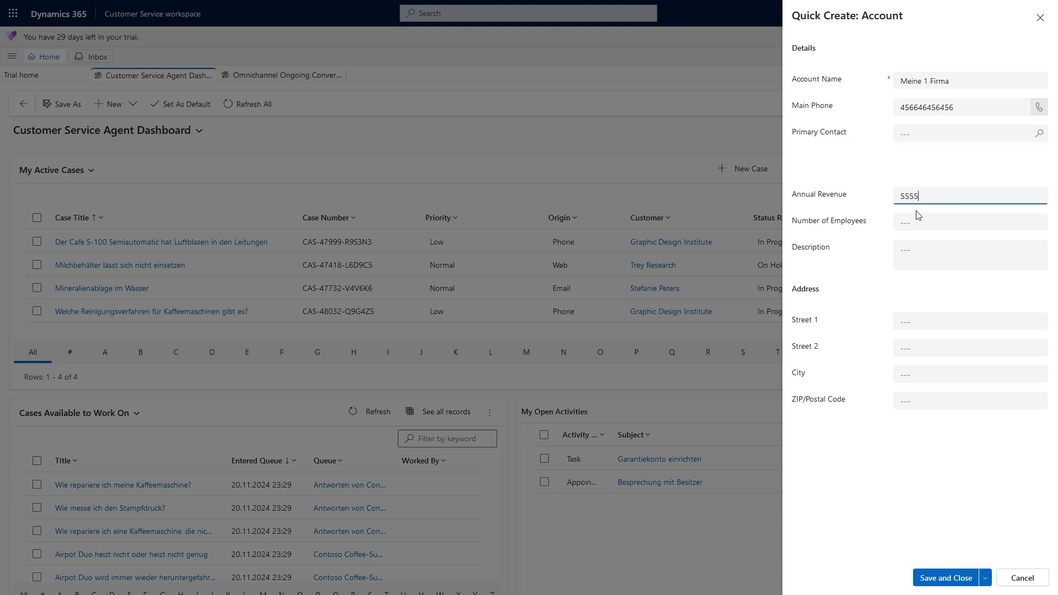
{"action": "left_click", "coordinate": [915, 220]}
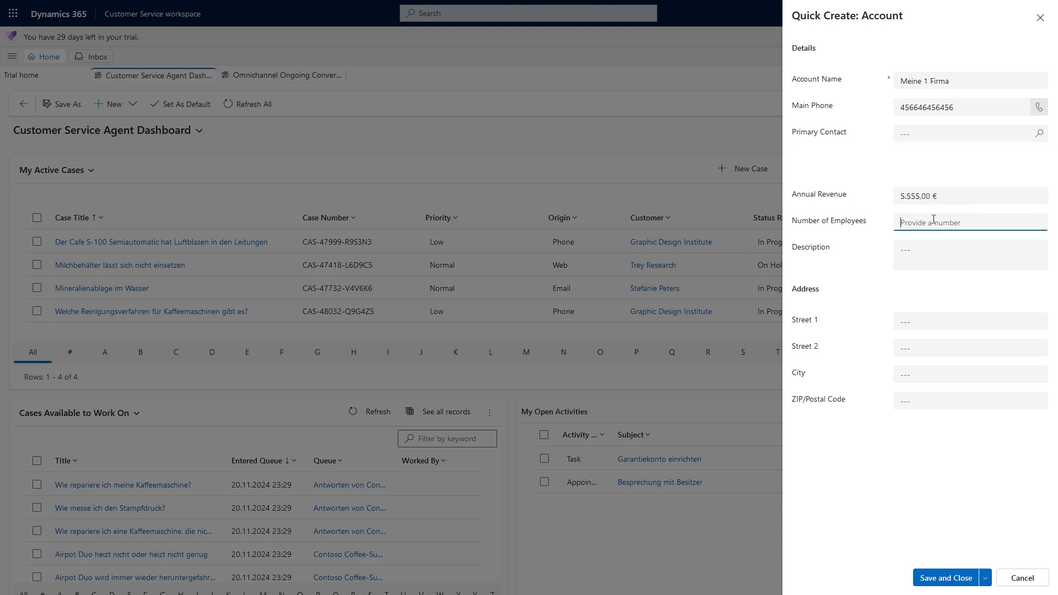
{"action": "type", "text": "333"}
{"action": "left_click", "coordinate": [936, 245]}
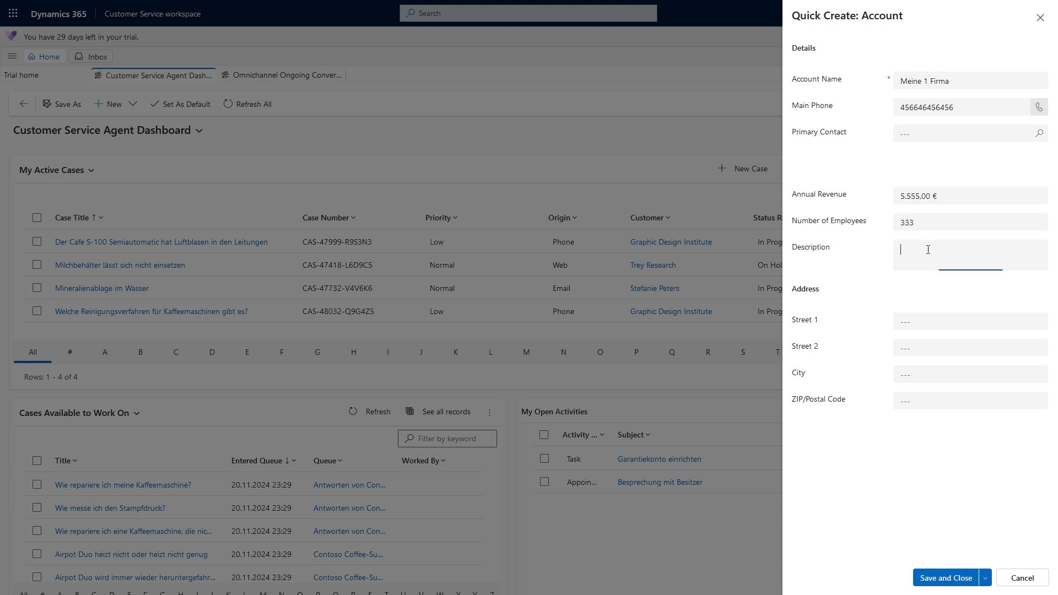
{"action": "type", "text": "sample text"}
{"action": "left_click", "coordinate": [959, 199]}
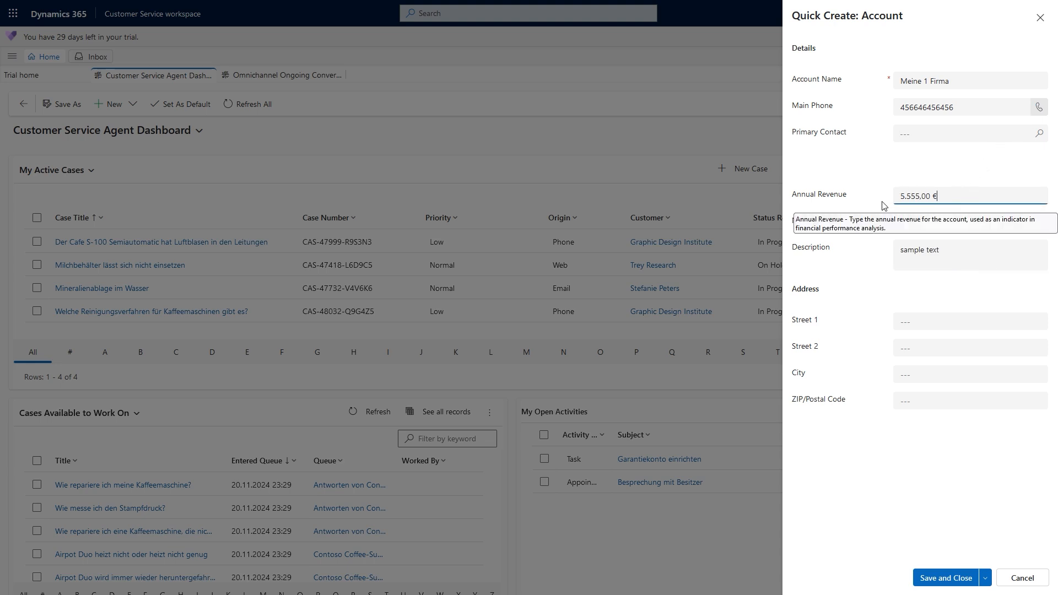
- Enter address Street 1, Wien, ZIP 1010, then save and close the account
{"action": "left_click", "coordinate": [923, 321]}
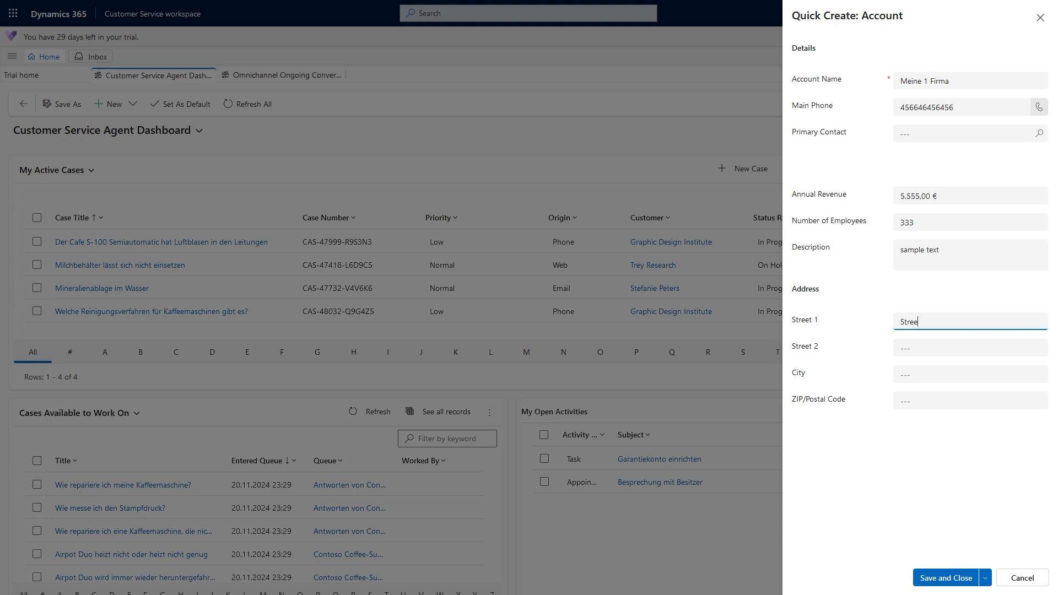
{"action": "key", "text": "Tab"}
{"action": "key", "text": "Tab"}
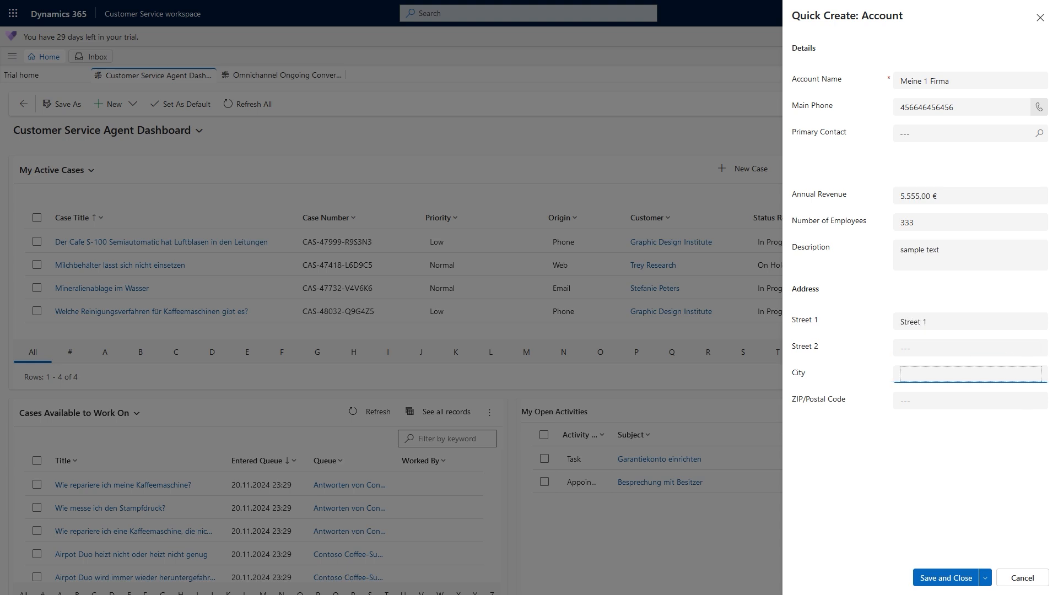
{"action": "key", "text": "Tab"}
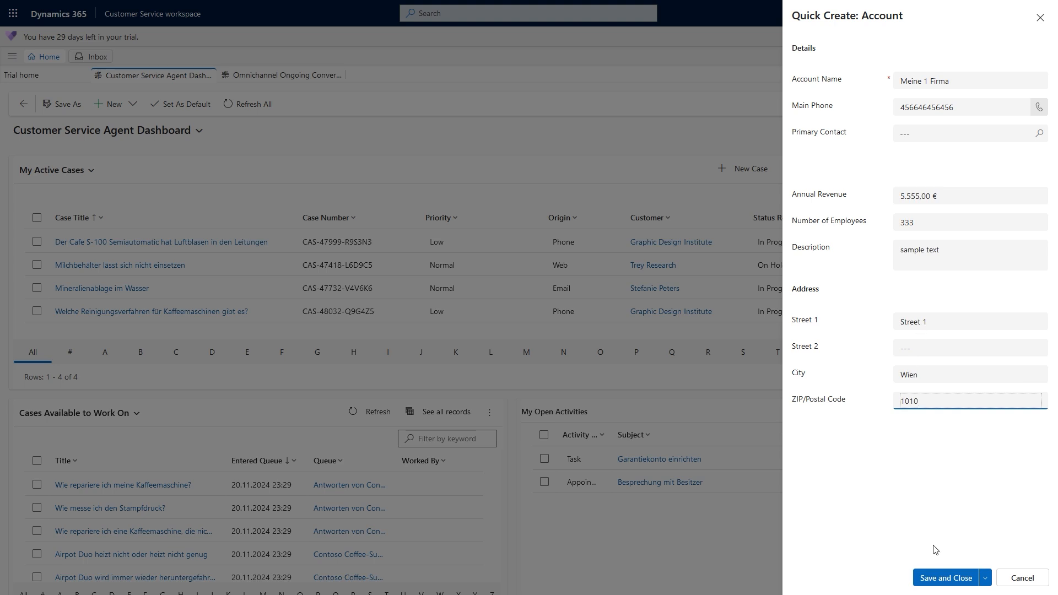
{"action": "left_click", "coordinate": [942, 578]}
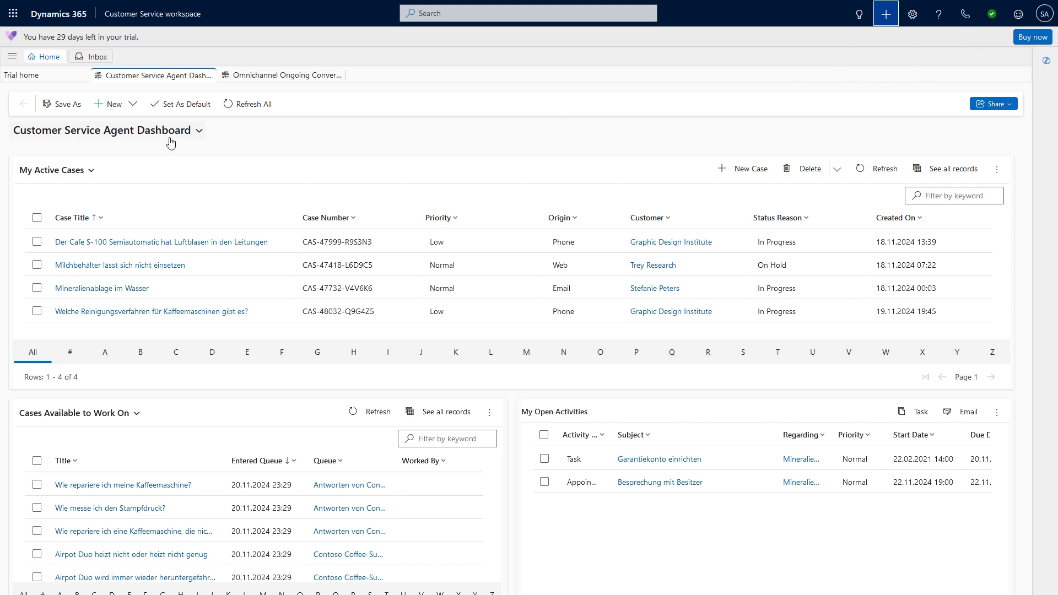
- Navigate through the site map's Recent group to the My Active Accounts list
{"action": "left_click", "coordinate": [12, 58]}
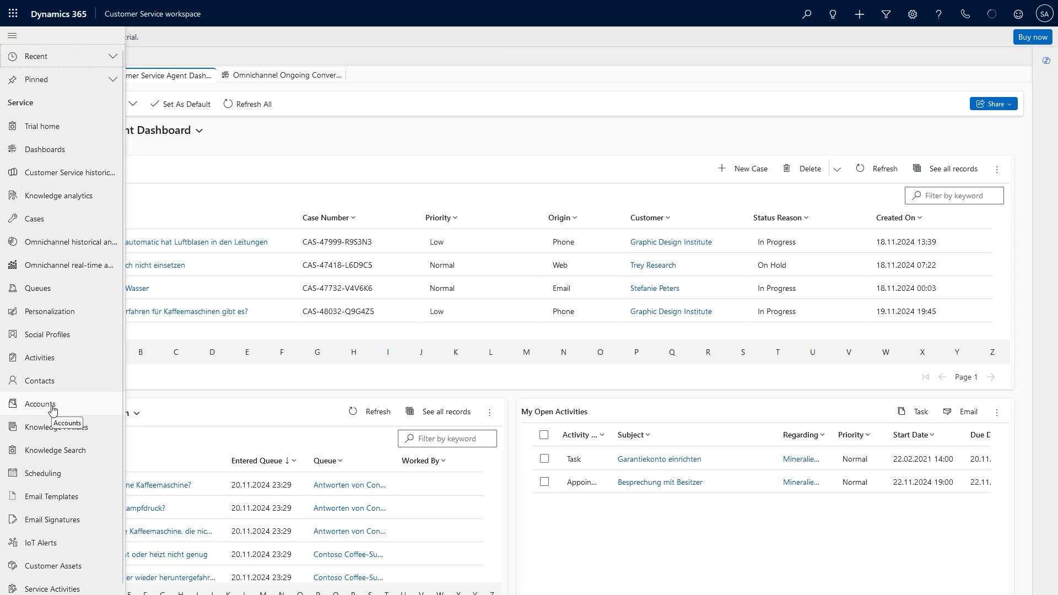
{"action": "left_click", "coordinate": [113, 59]}
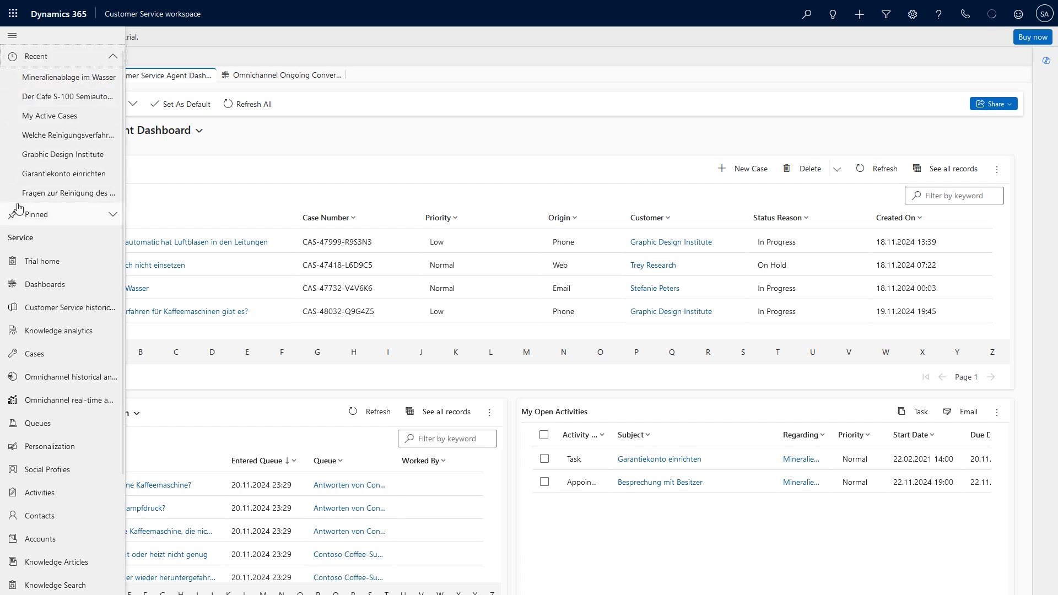
{"action": "left_click", "coordinate": [57, 543]}
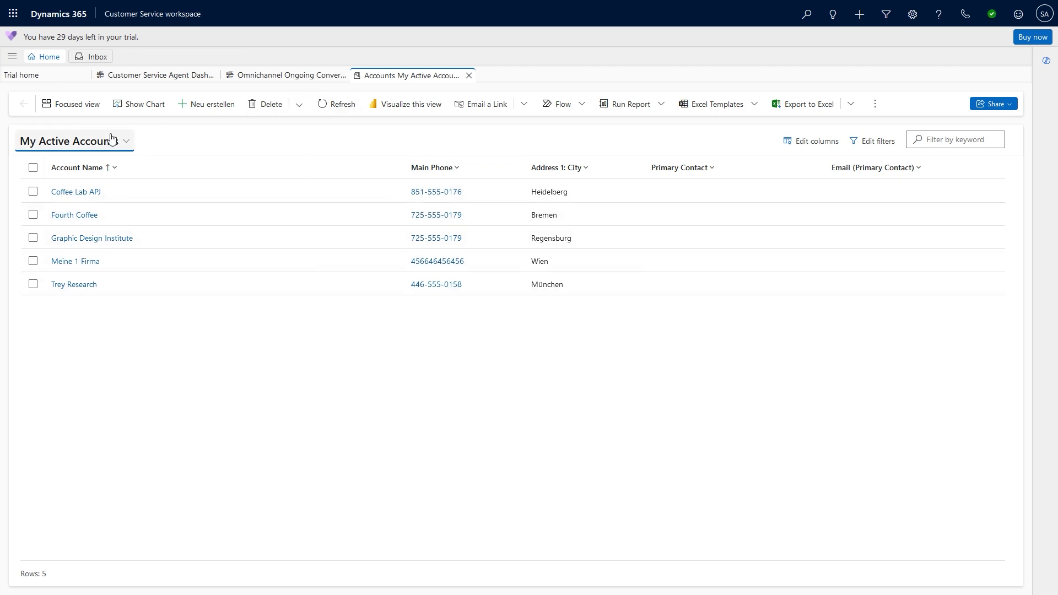
- Open Meine 1 Firma and change its header revenue to 66.666,00 € and employees to 111
{"action": "left_click", "coordinate": [74, 264]}
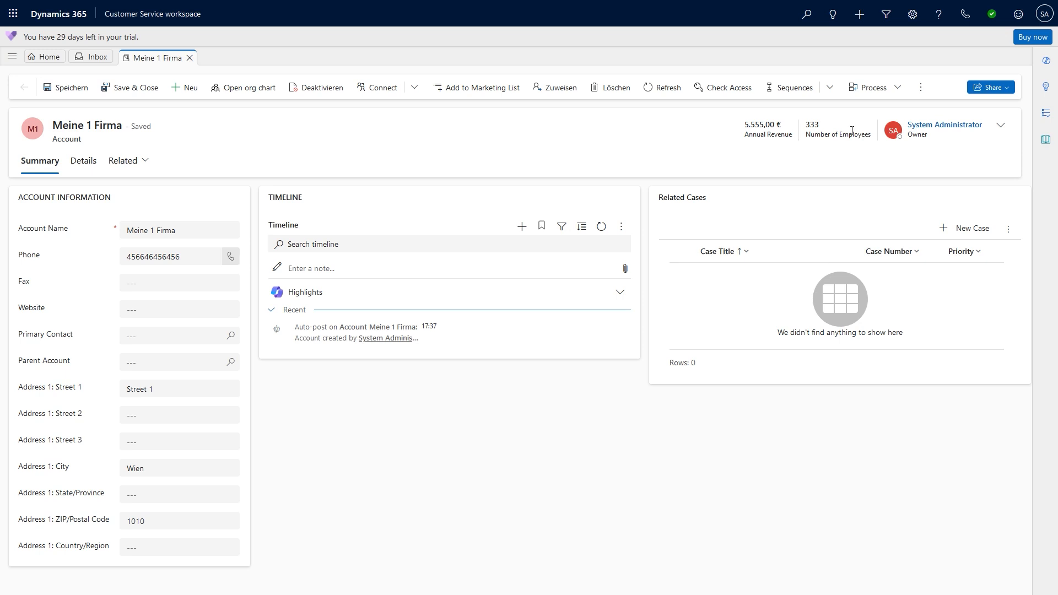
{"action": "left_click", "coordinate": [1001, 126]}
{"action": "left_click_drag", "start_coordinate": [965, 148], "coordinate": [849, 149]}
{"action": "type", "text": "66666"}
{"action": "left_click", "coordinate": [920, 183]}
{"action": "type", "text": "111"}
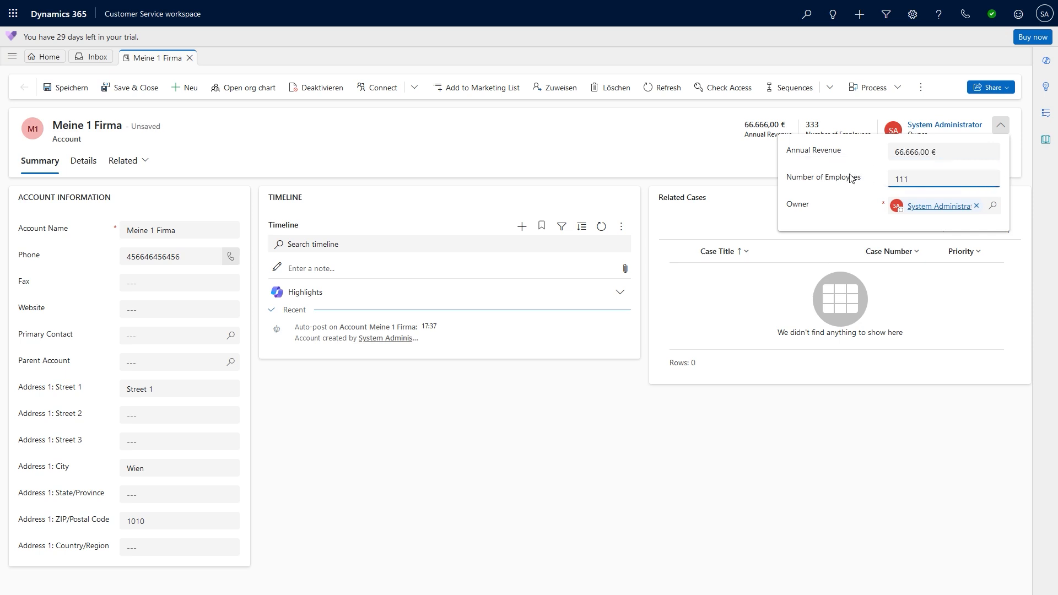
{"action": "left_click", "coordinate": [738, 165]}
{"action": "double_click", "coordinate": [756, 126]}
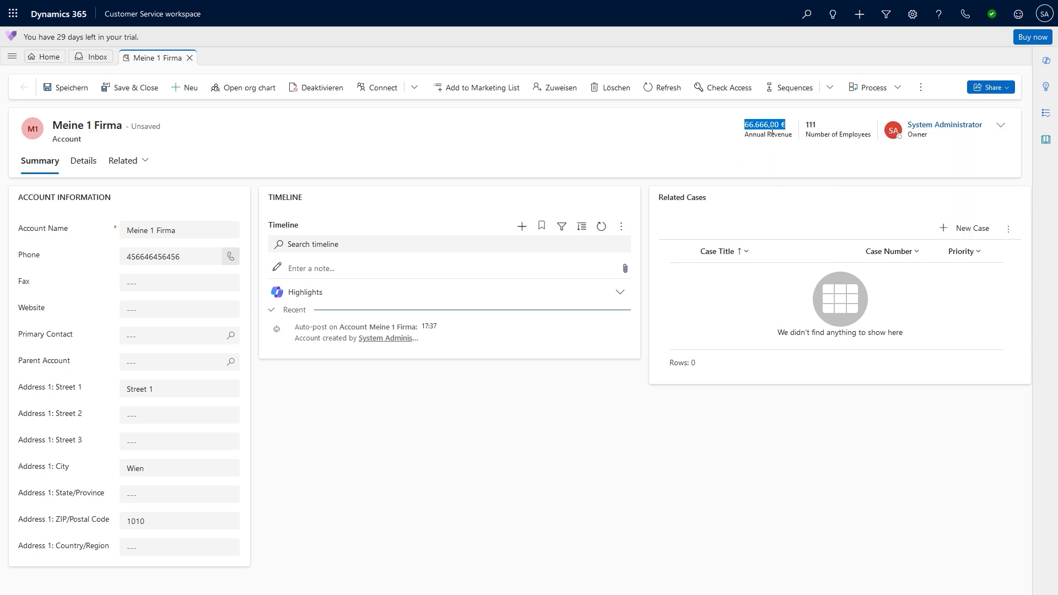
{"action": "left_click", "coordinate": [1000, 126]}
{"action": "left_click", "coordinate": [1001, 127]}
- Pick a contact as Primary Contact, then clear it again
{"action": "left_click", "coordinate": [235, 339]}
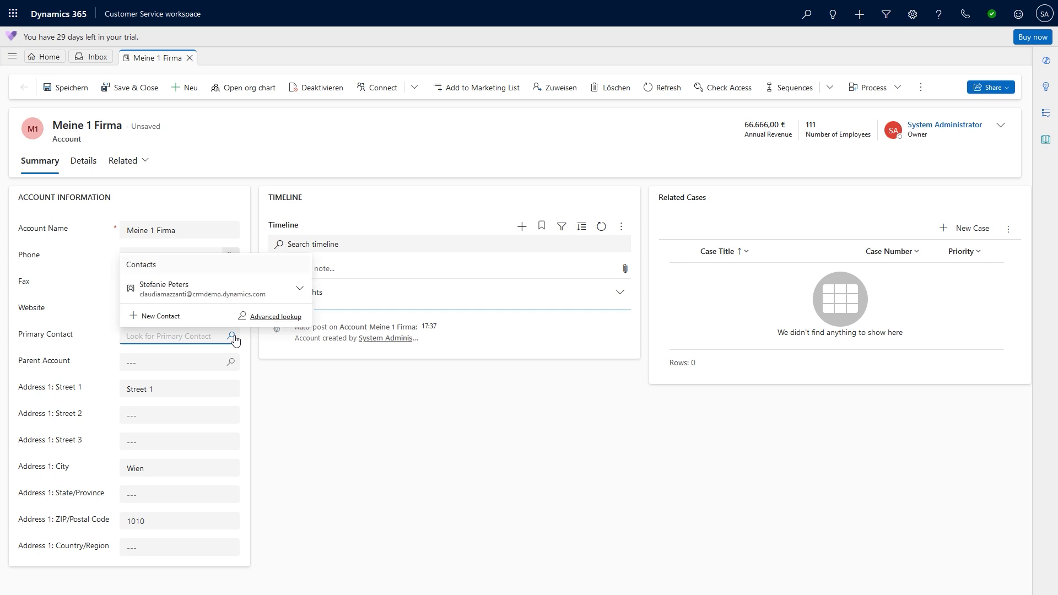
{"action": "left_click", "coordinate": [158, 325]}
{"action": "left_click", "coordinate": [168, 290]}
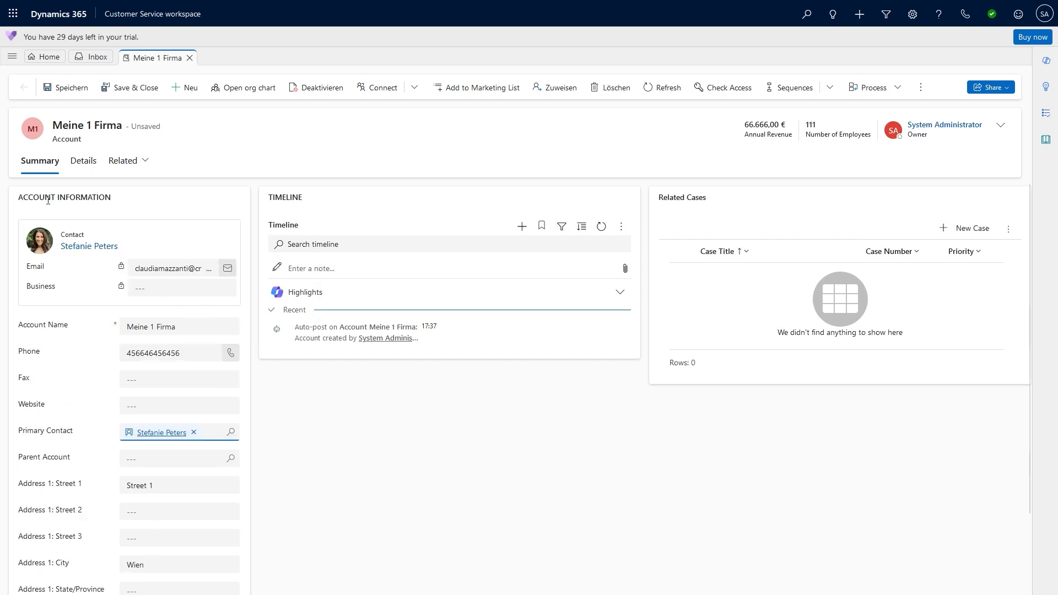
{"action": "left_click", "coordinate": [194, 433]}
- Try the contacts lookup and Advanced lookup, then start a New Contact for the account
{"action": "left_click", "coordinate": [231, 338]}
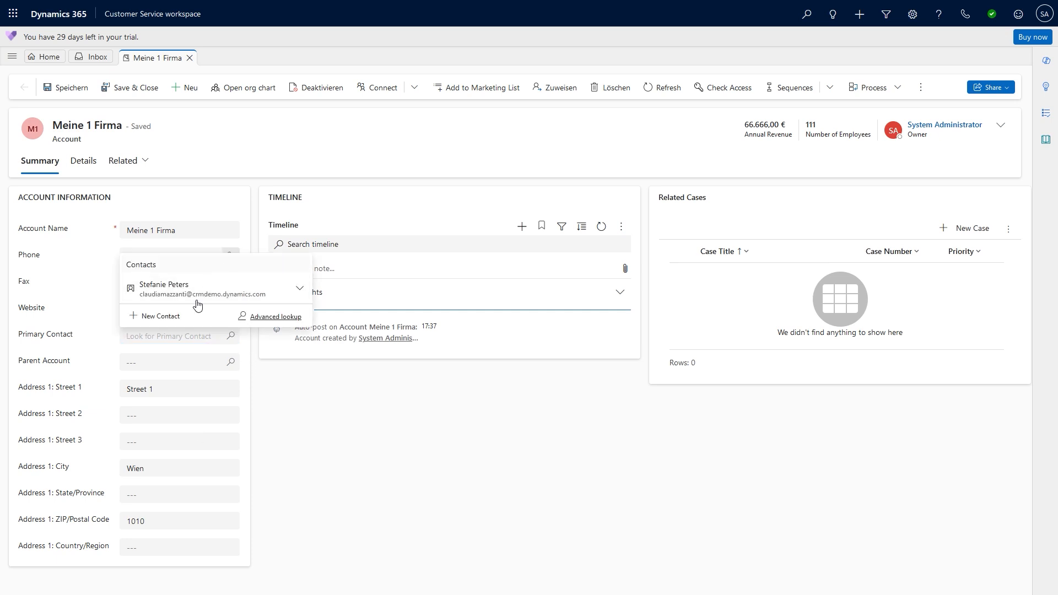
{"action": "left_click", "coordinate": [169, 341]}
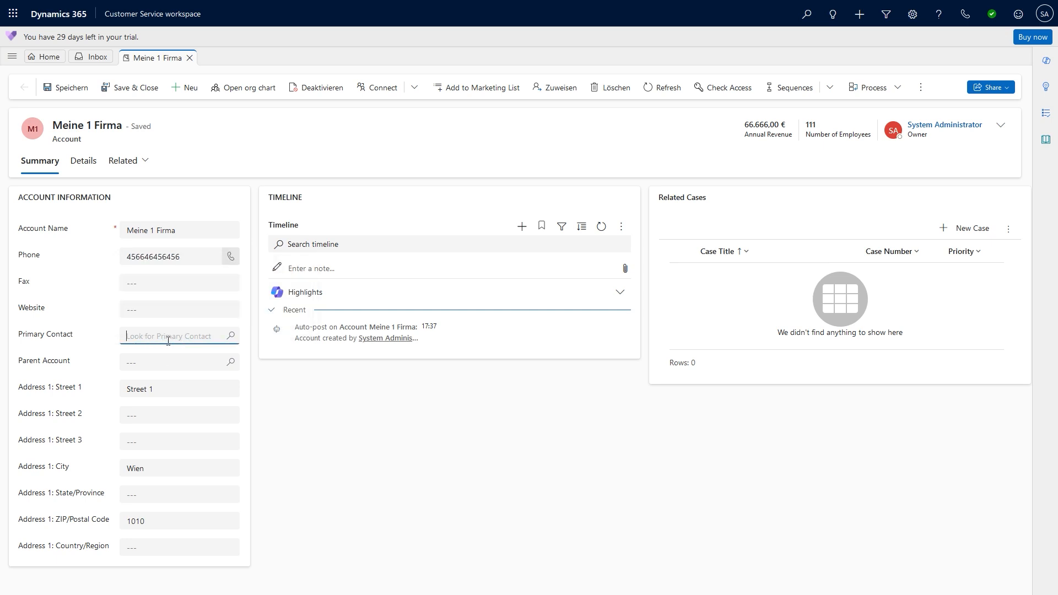
{"action": "left_click", "coordinate": [169, 341]}
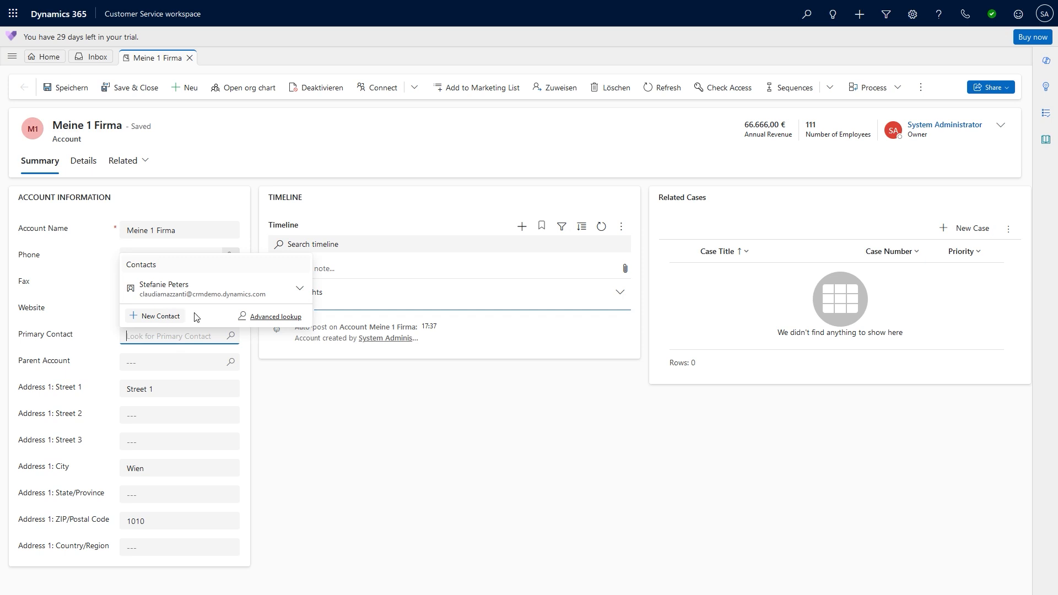
{"action": "left_click", "coordinate": [270, 320]}
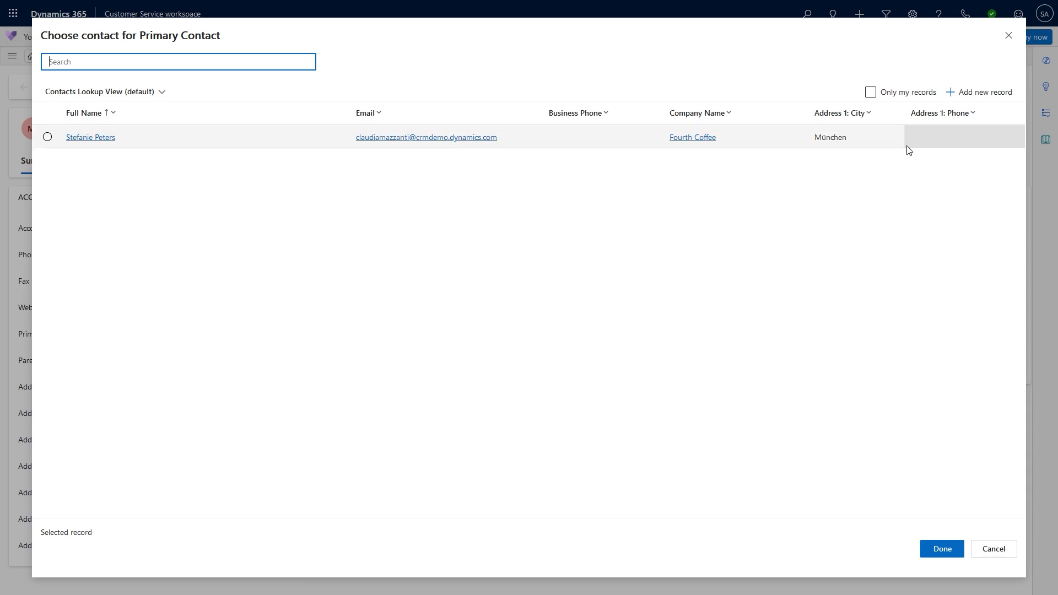
{"action": "left_click", "coordinate": [1008, 36]}
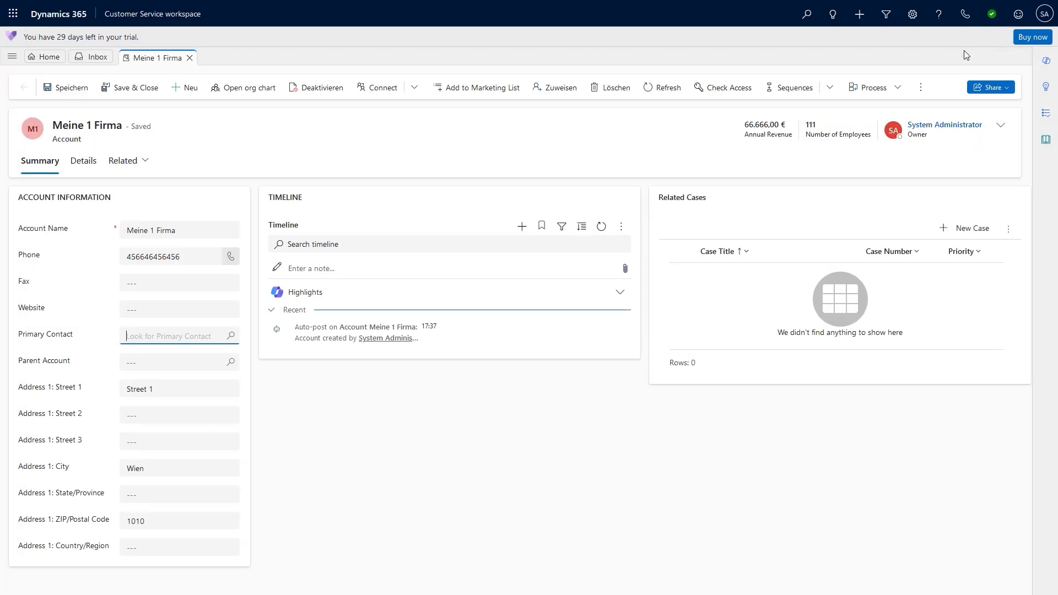
{"action": "left_click", "coordinate": [232, 336]}
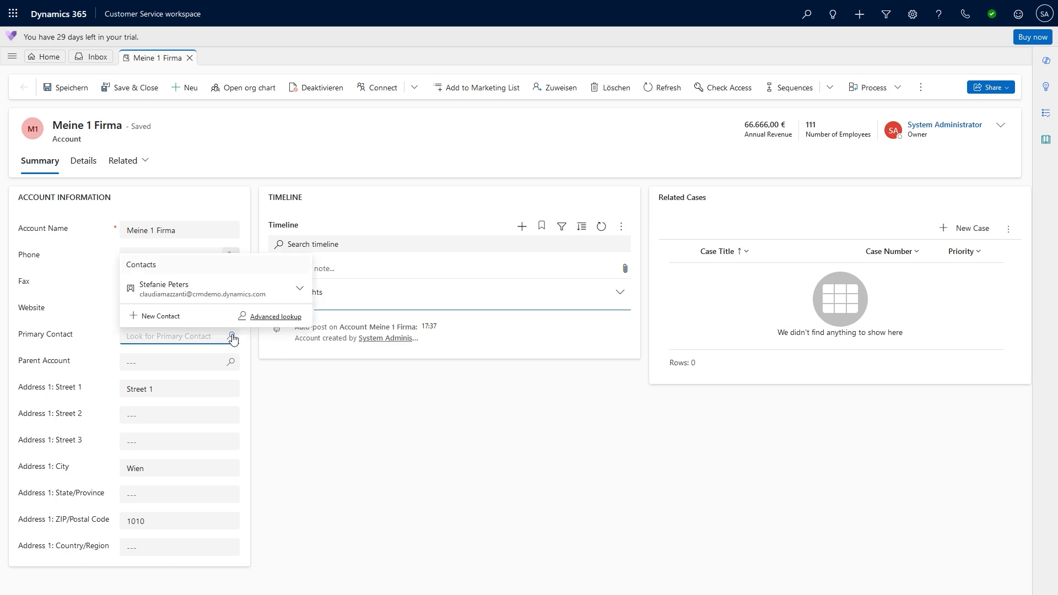
{"action": "left_click", "coordinate": [151, 318]}
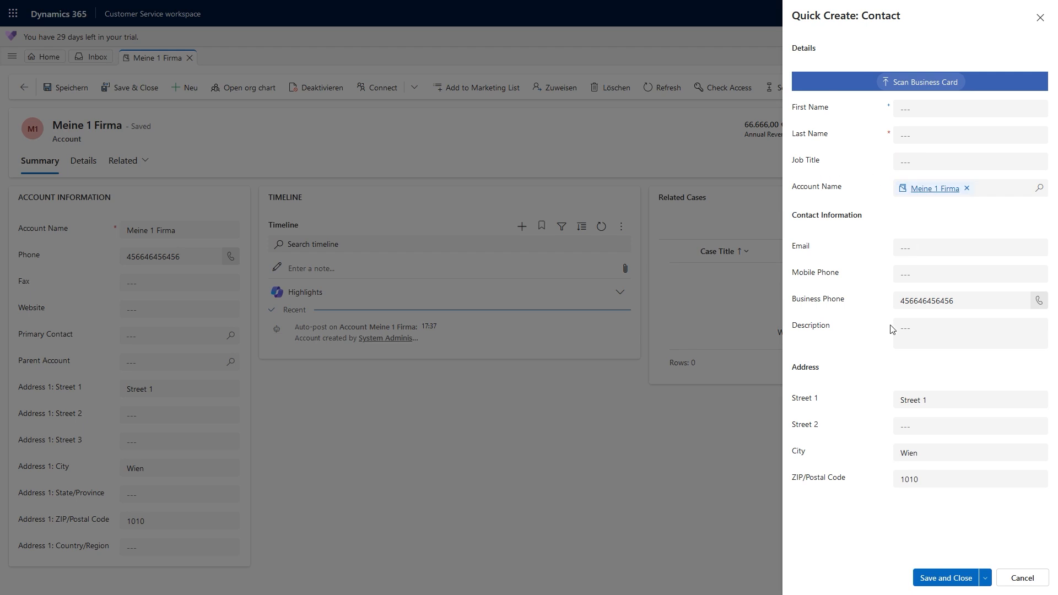
- Enter the contact's first and last name, replace business phone and street, then save
{"action": "left_click", "coordinate": [905, 108]}
{"action": "type", "text": "Gerald"}
{"action": "key", "text": "Tab"}
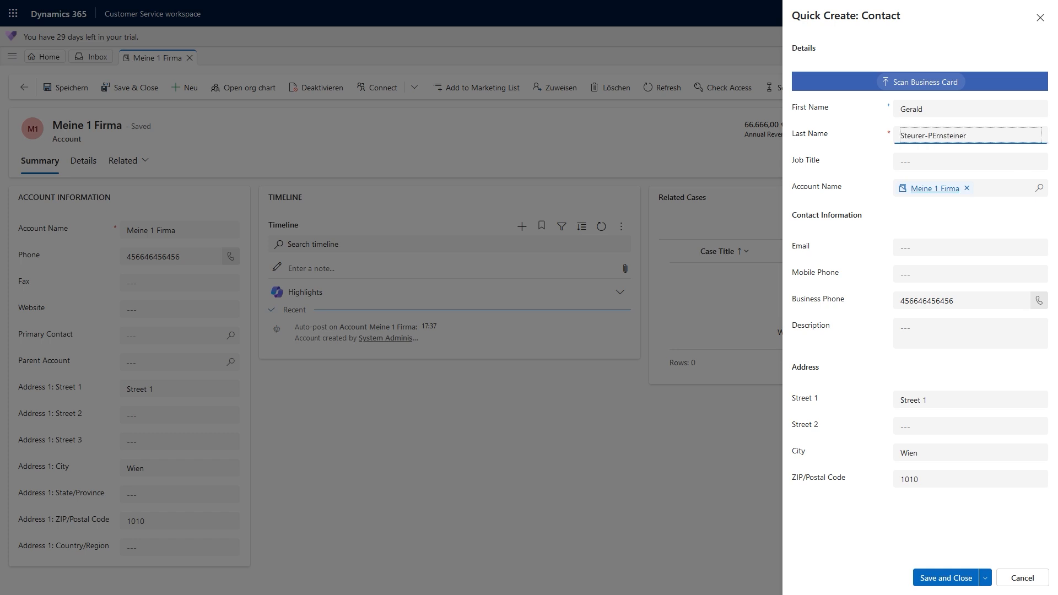
{"action": "key", "text": "Delete"}
{"action": "type", "text": "e"}
{"action": "left_click", "coordinate": [888, 135]}
{"action": "left_click", "coordinate": [849, 118]}
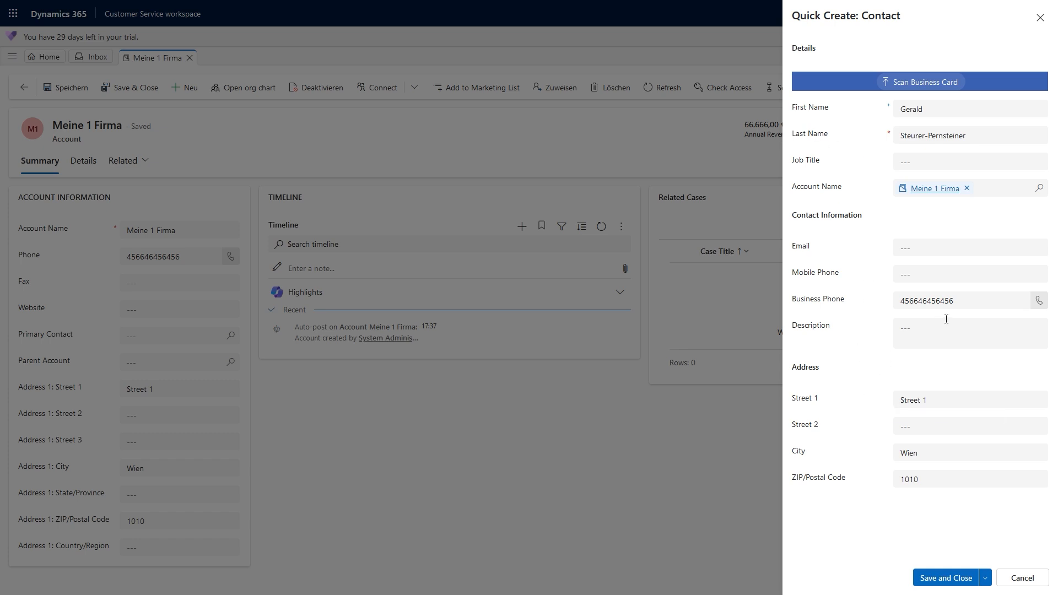
{"action": "double_click", "coordinate": [927, 301]}
{"action": "type", "text": "1"}
{"action": "left_click", "coordinate": [943, 401]}
{"action": "left_click", "coordinate": [940, 579]}
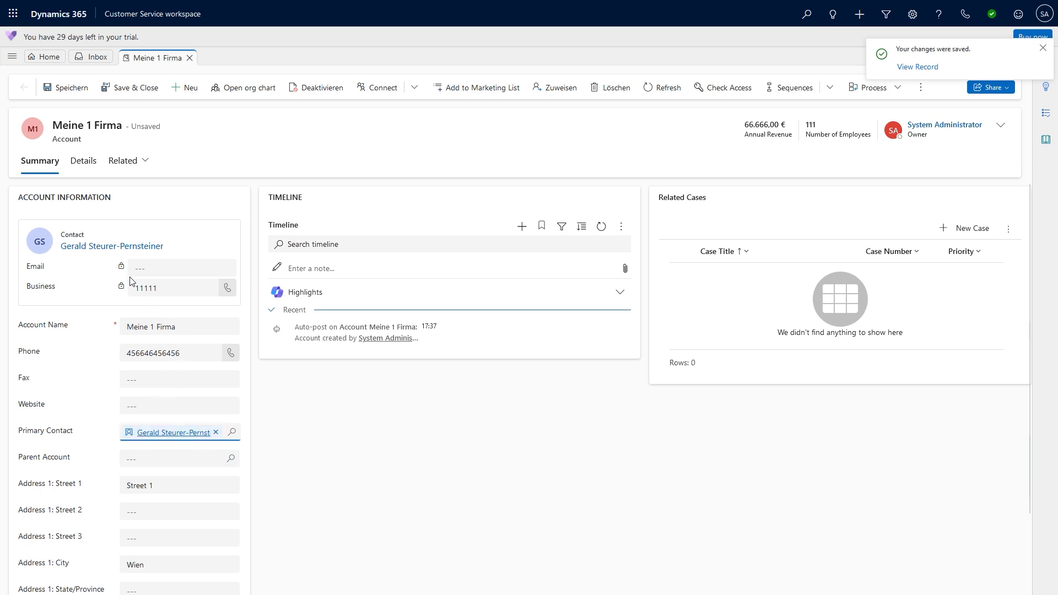
- Switch between Meine 1 Firma and its new primary contact's record, ending on the contact
{"action": "left_click", "coordinate": [182, 435]}
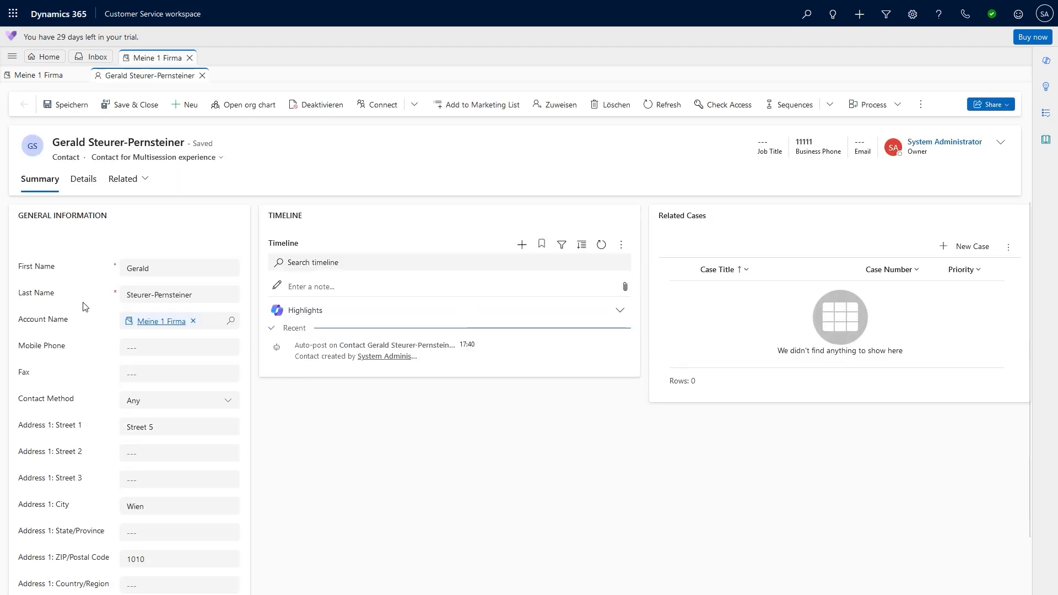
{"action": "left_click", "coordinate": [160, 324]}
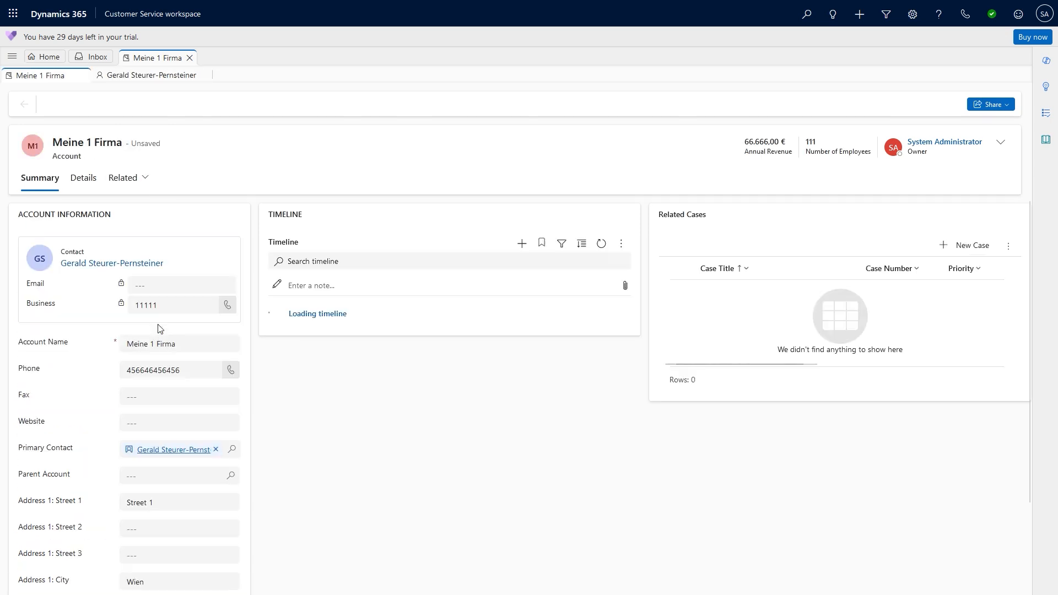
{"action": "left_click", "coordinate": [164, 449]}
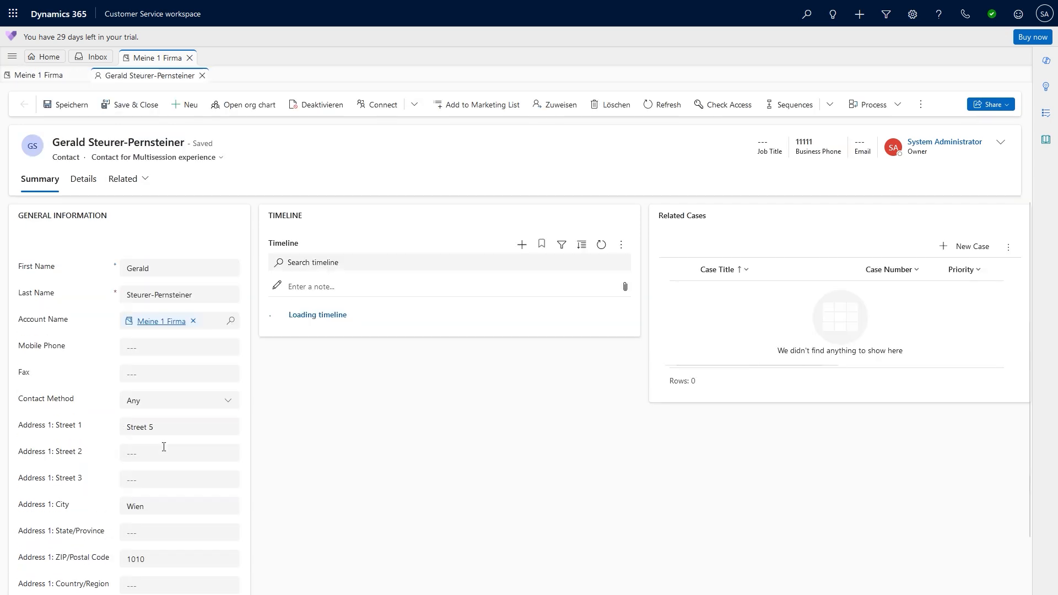
{"action": "left_click", "coordinate": [161, 322]}
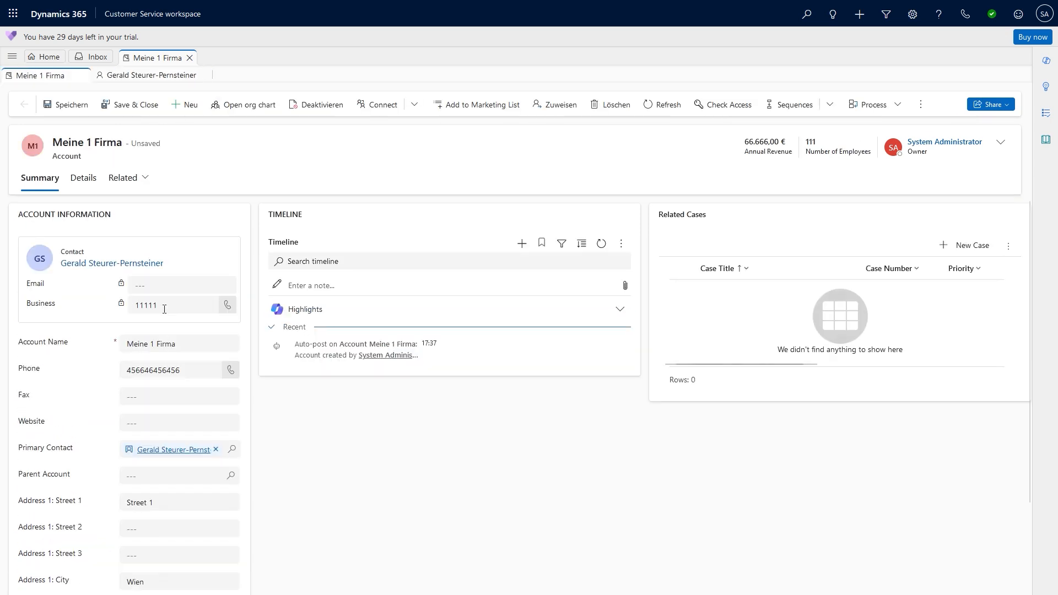
{"action": "left_click", "coordinate": [165, 450]}
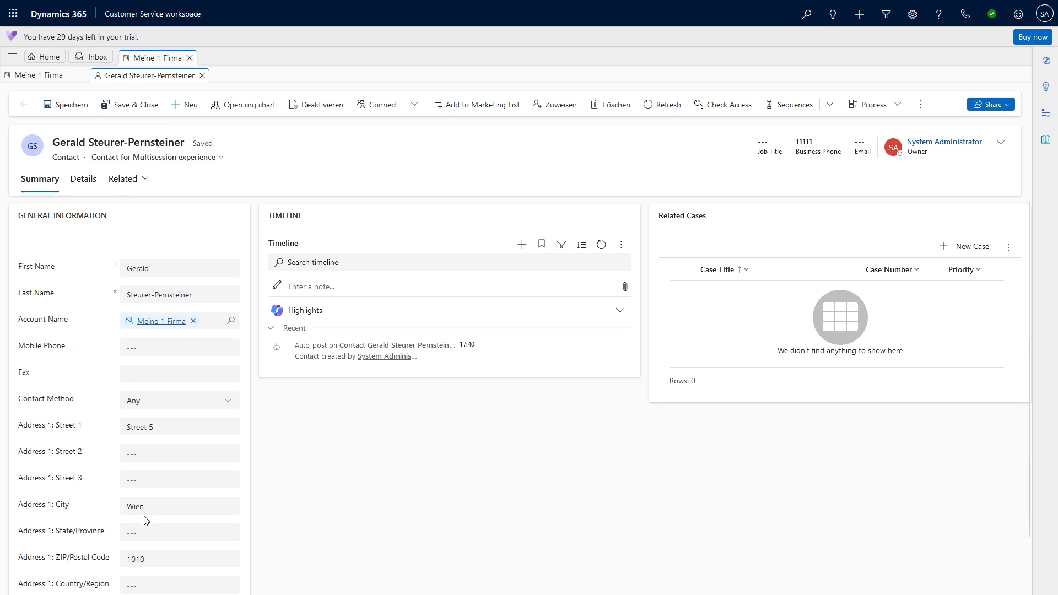
- Create a second contact with first and last name, linked to account Meine 1 Firma
{"action": "left_click", "coordinate": [859, 22]}
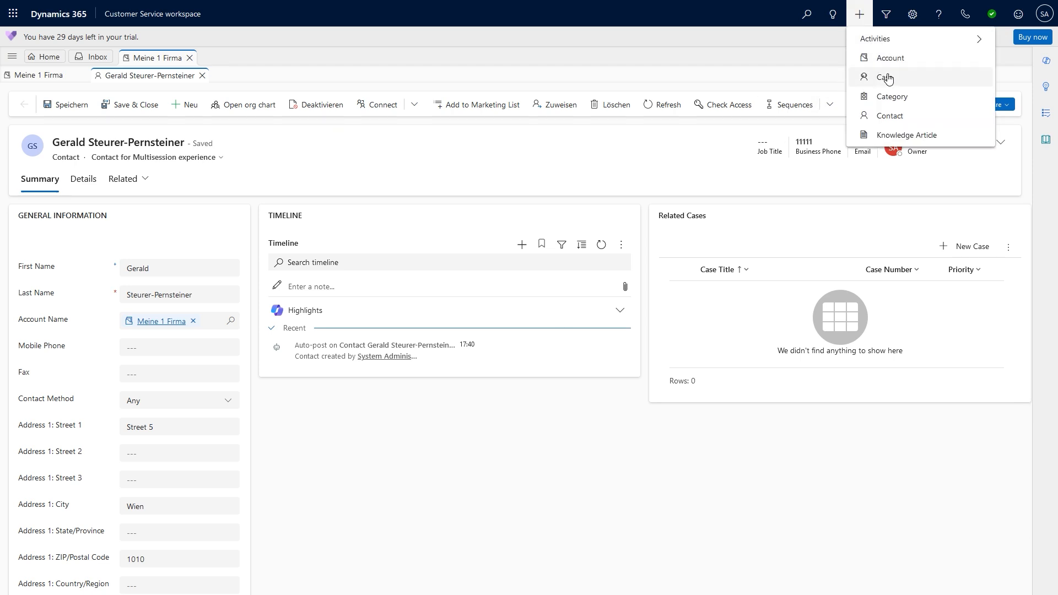
{"action": "left_click", "coordinate": [890, 116]}
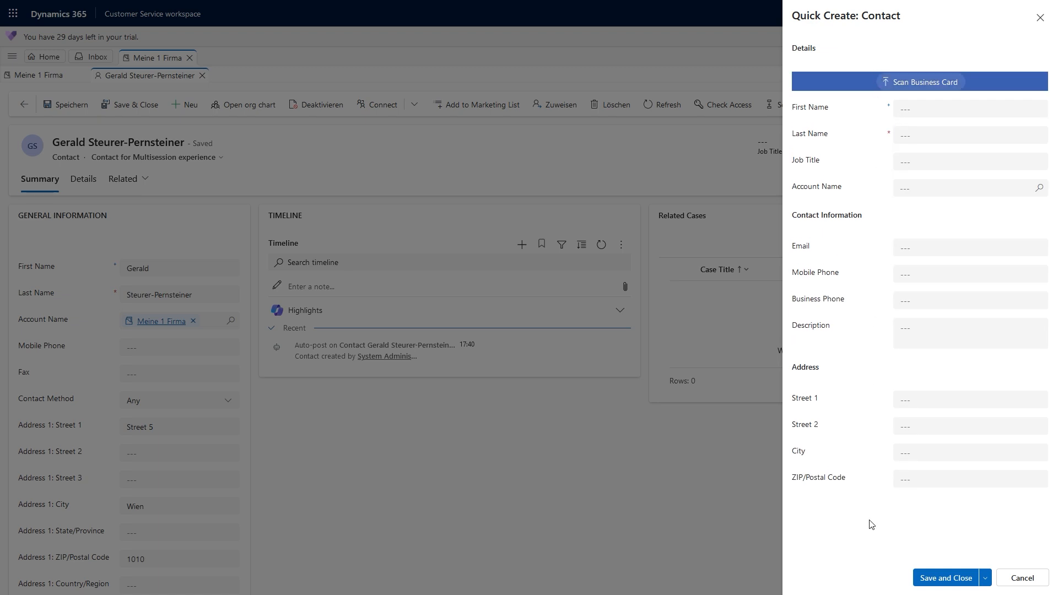
{"action": "left_click", "coordinate": [931, 110]}
{"action": "type", "text": "Fran"}
{"action": "key", "text": "Tab"}
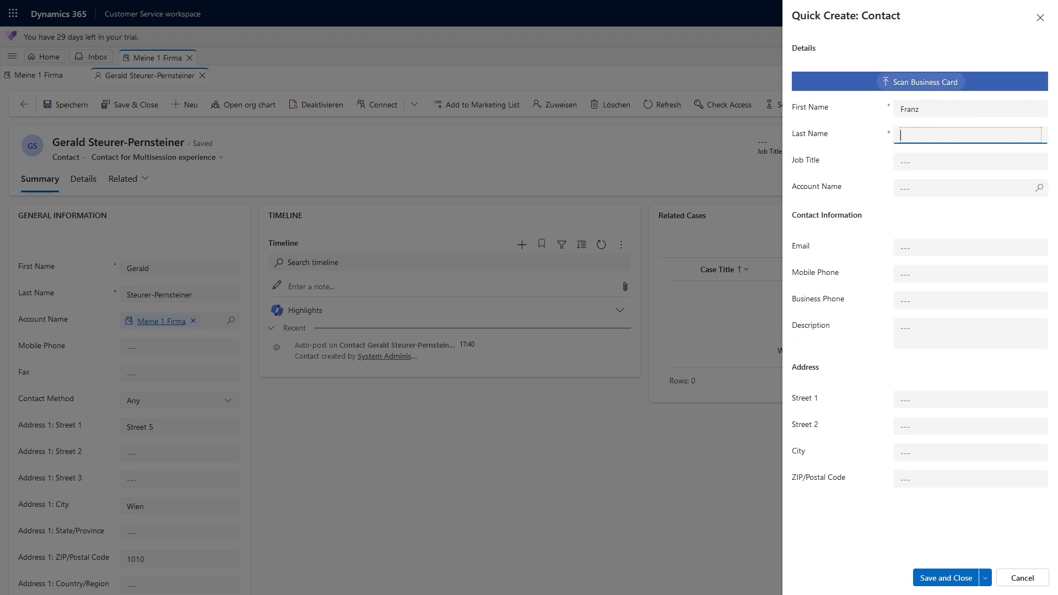
{"action": "left_click", "coordinate": [923, 184]}
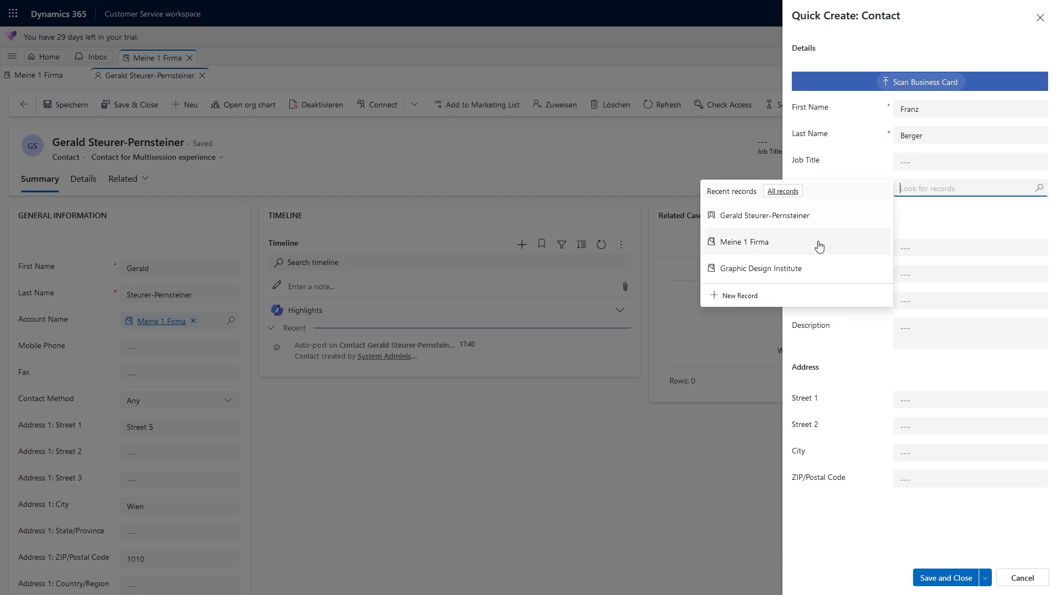
{"action": "left_click", "coordinate": [762, 242]}
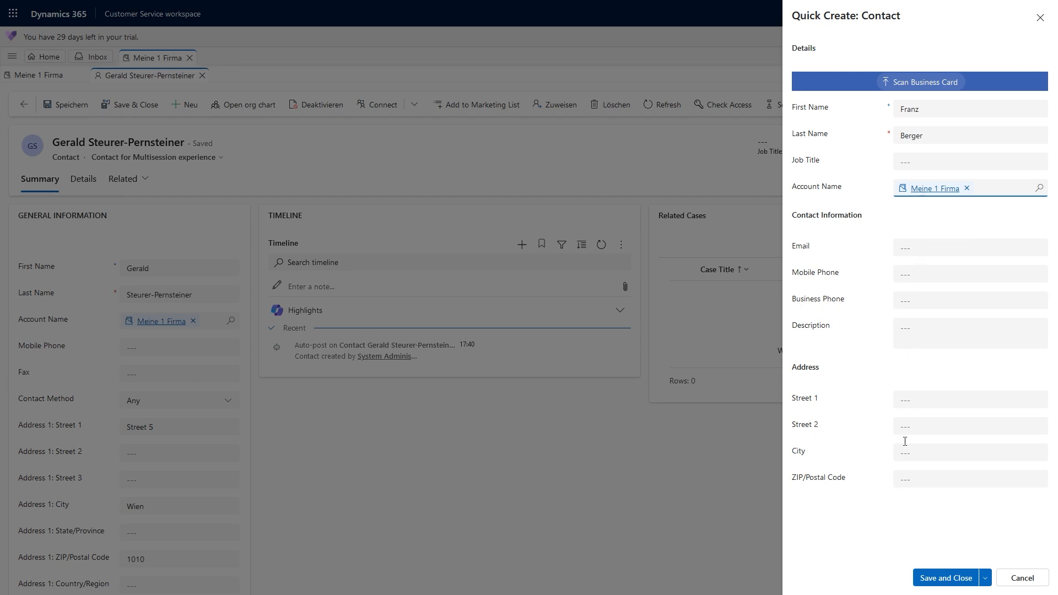
{"action": "left_click", "coordinate": [943, 576]}
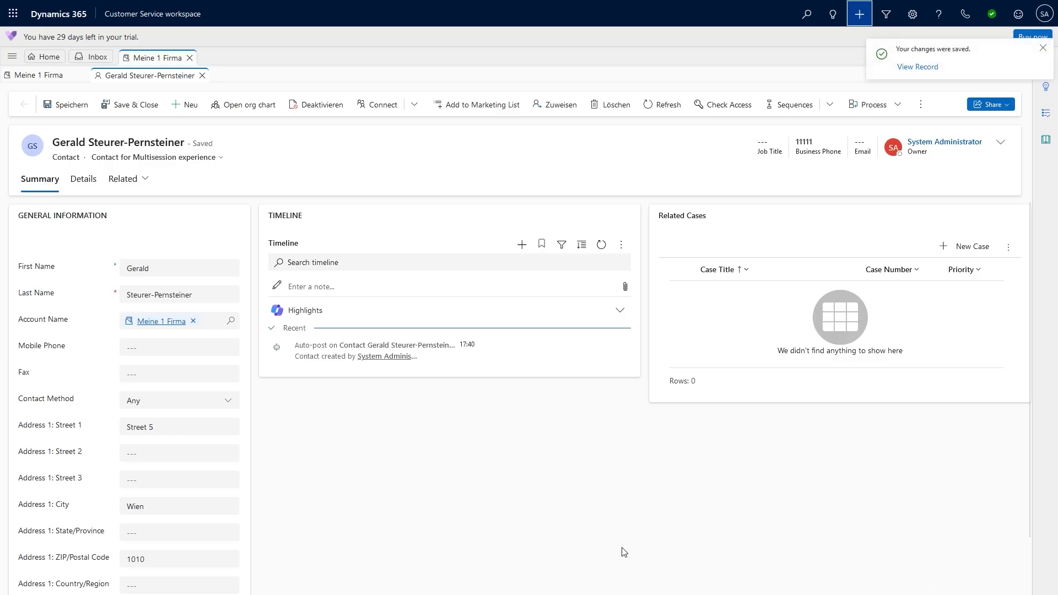
- Create a third Meine 1 Firma contact through the Primary Contact lookup's New Contact
{"action": "left_click", "coordinate": [157, 322]}
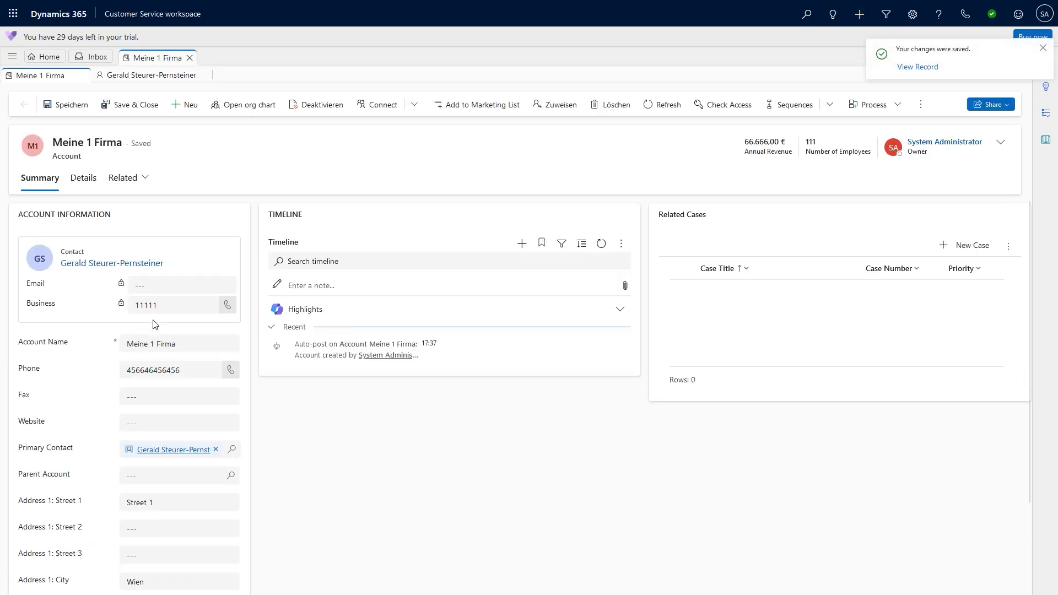
{"action": "left_click", "coordinate": [232, 449]}
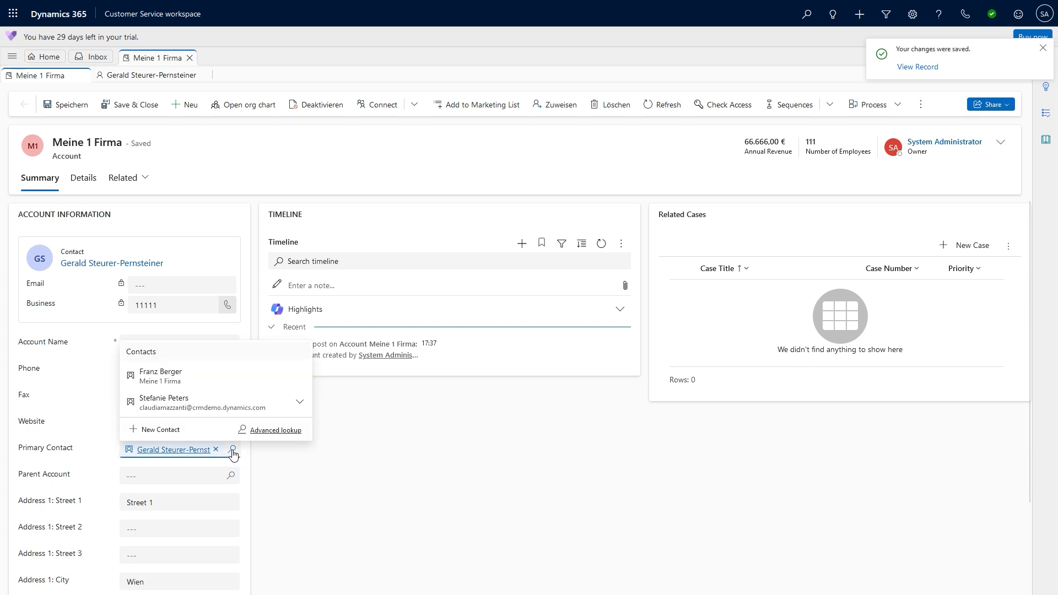
{"action": "left_click", "coordinate": [154, 430]}
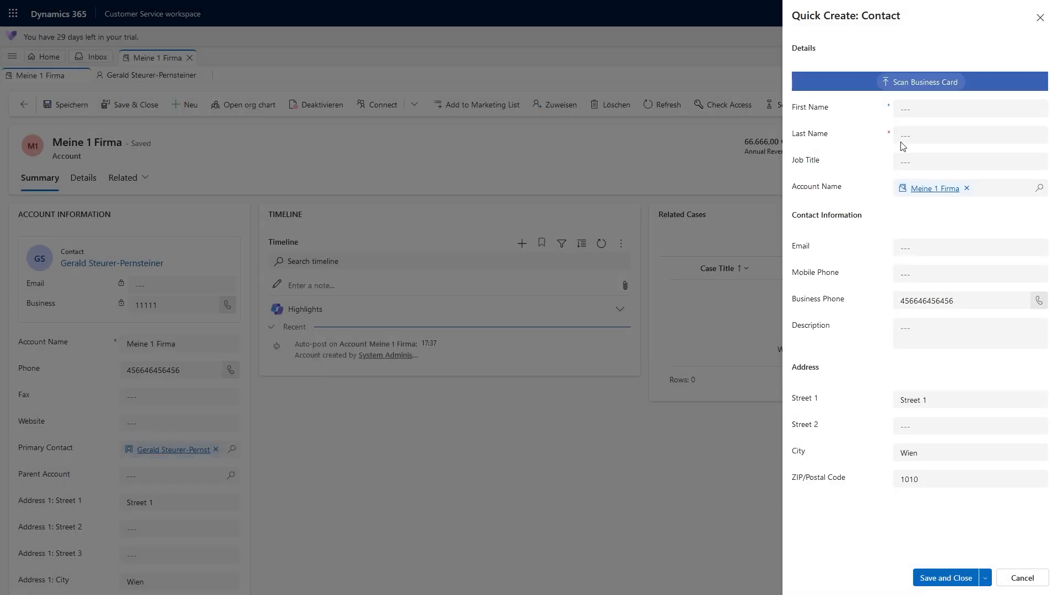
{"action": "left_click", "coordinate": [941, 116]}
{"action": "type", "text": "Monika"}
{"action": "key", "text": "Tab"}
{"action": "type", "text": "M"}
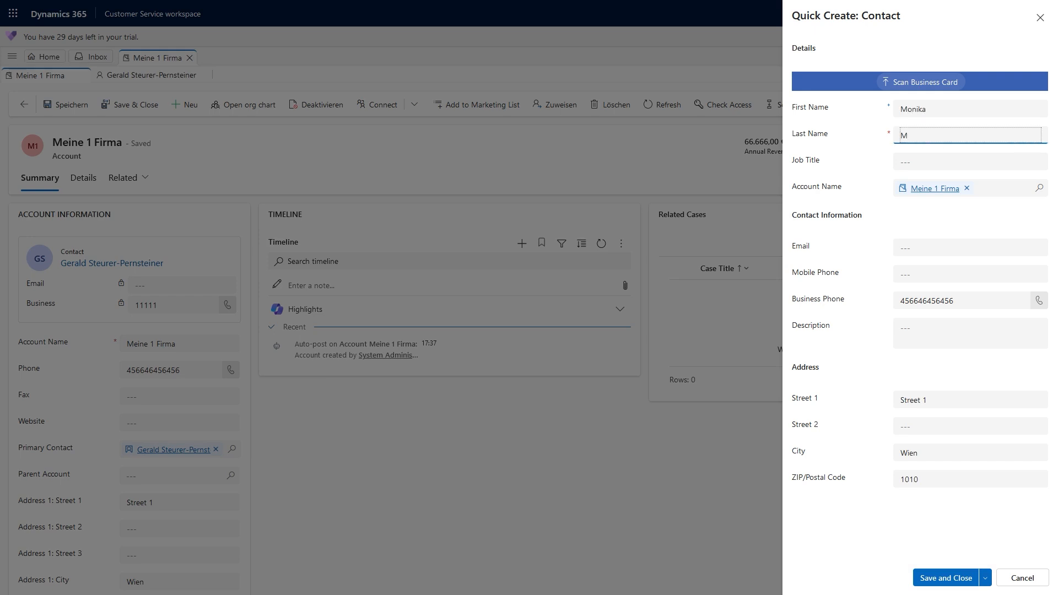
{"action": "left_click", "coordinate": [920, 577]}
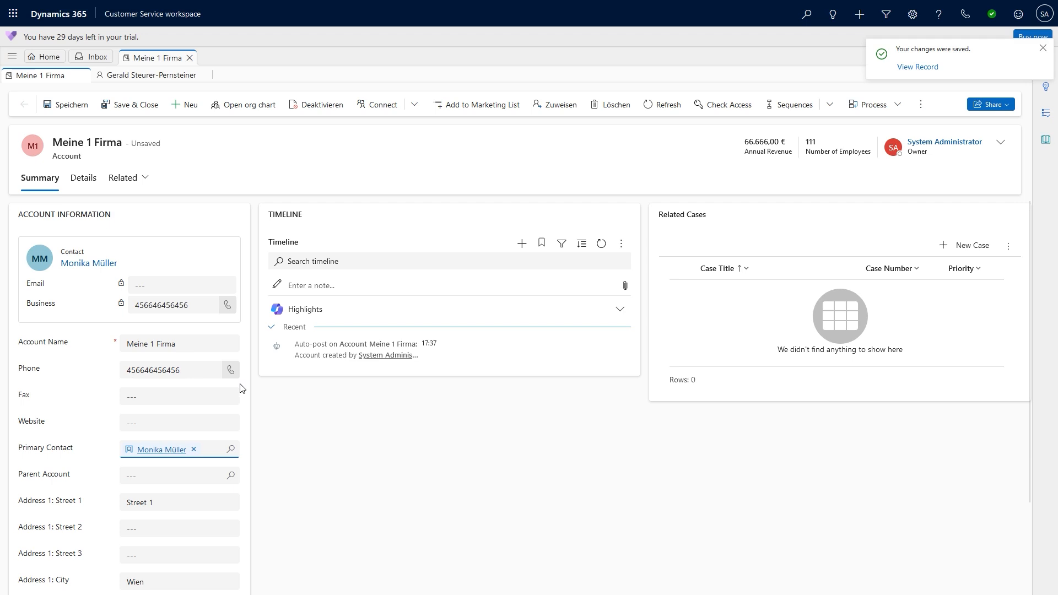
- Reselect the first contact as Primary Contact and save the account
{"action": "left_click", "coordinate": [231, 450]}
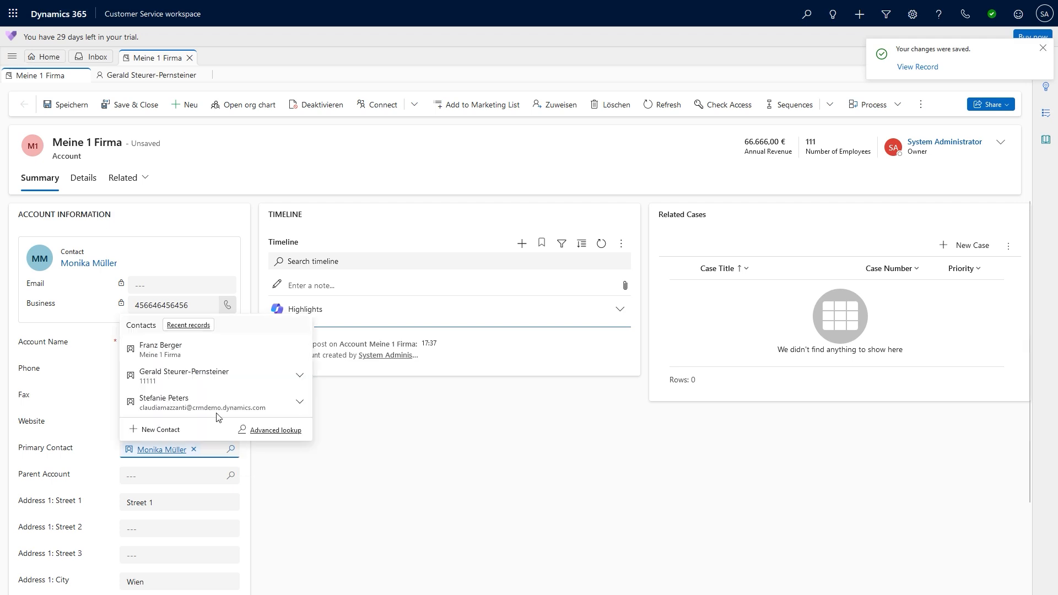
{"action": "left_click", "coordinate": [205, 377]}
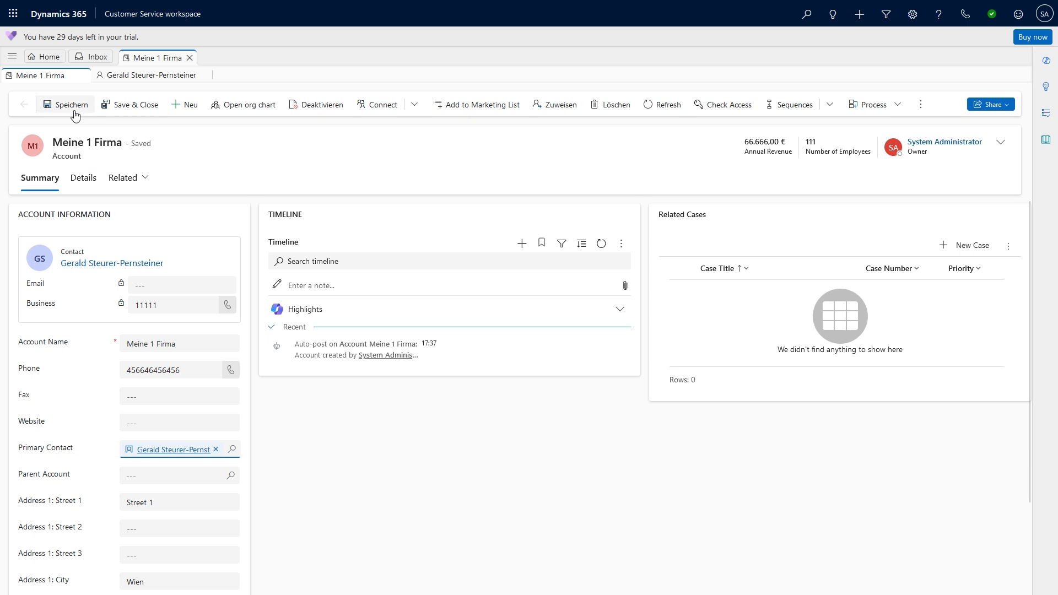
{"action": "left_click", "coordinate": [120, 106]}
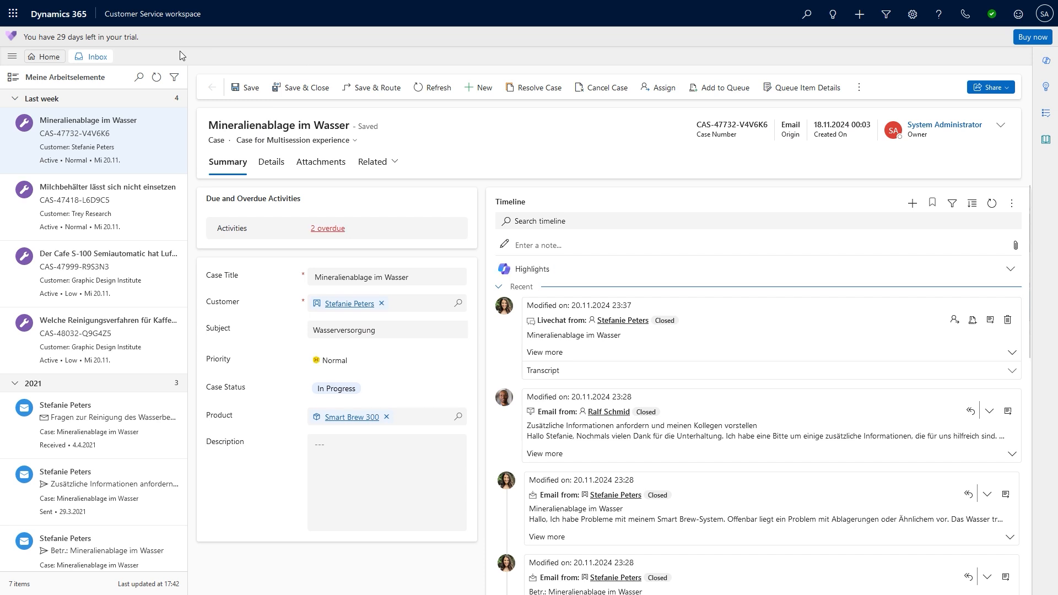
- Go to My Active Accounts via the site map and start a blank new account
{"action": "left_click", "coordinate": [860, 14]}
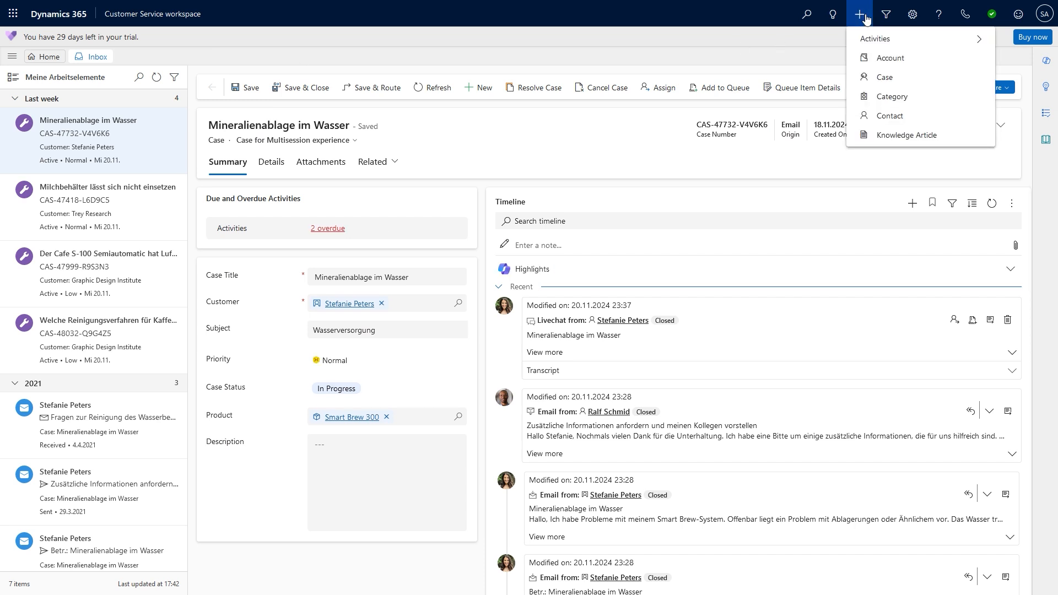
{"action": "left_click", "coordinate": [13, 56]}
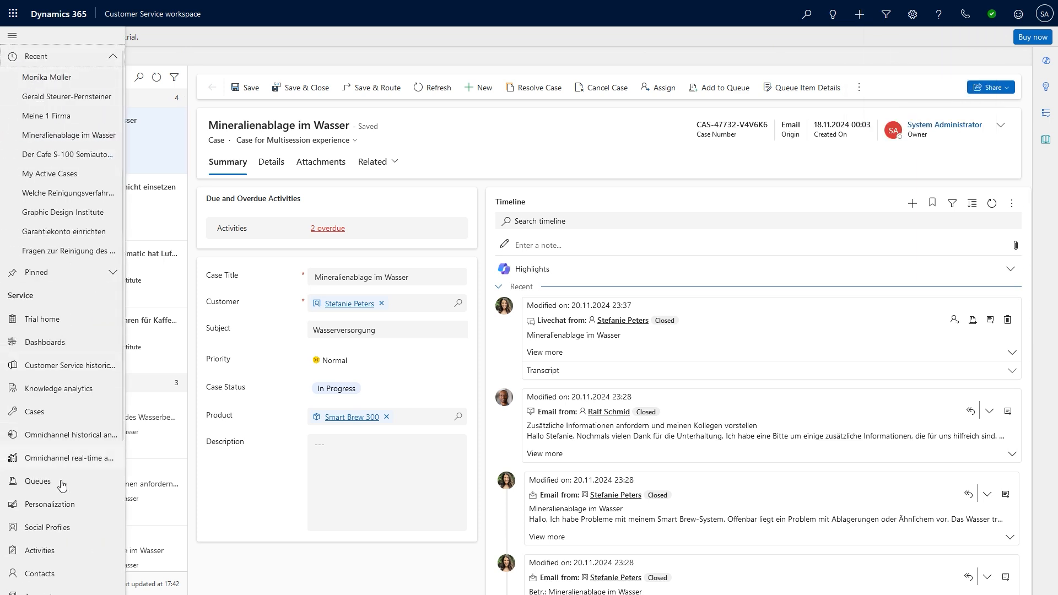
{"action": "scroll", "coordinate": [92, 531], "scroll_direction": "down", "scroll_amount": 1}
{"action": "left_click", "coordinate": [54, 534]}
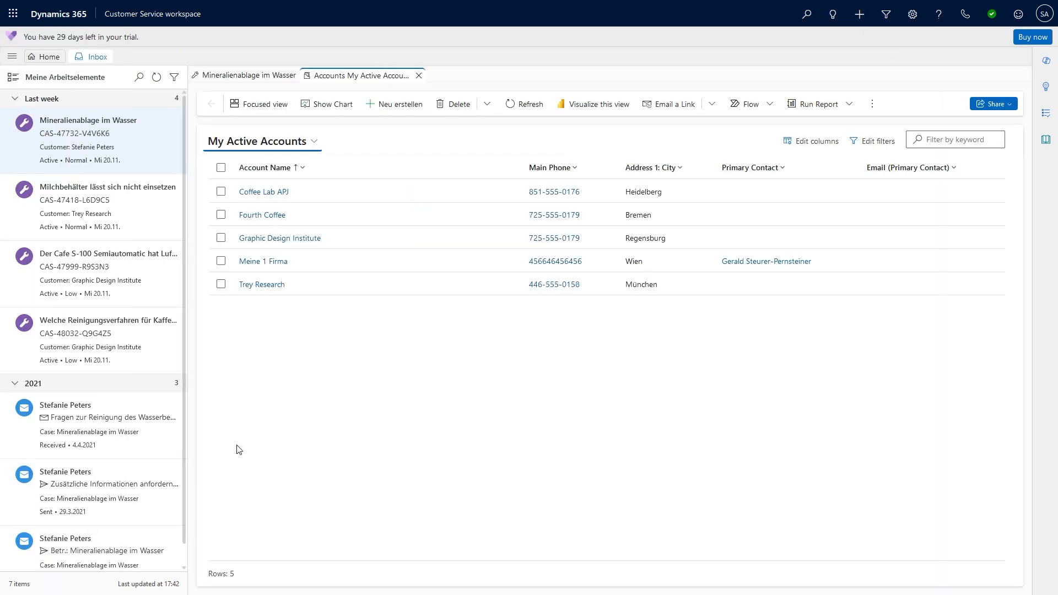
{"action": "left_click", "coordinate": [400, 105]}
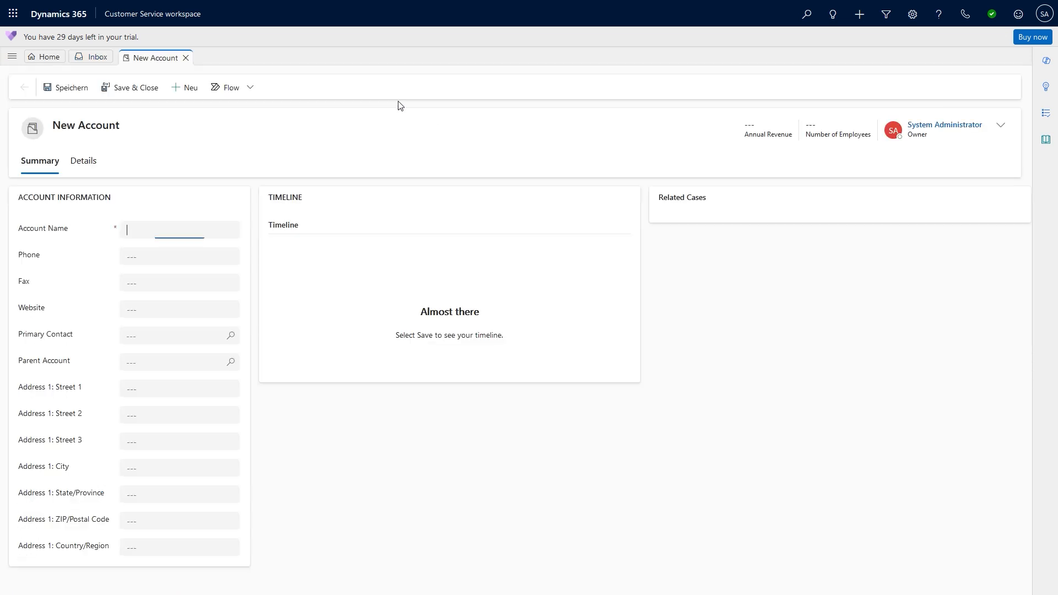